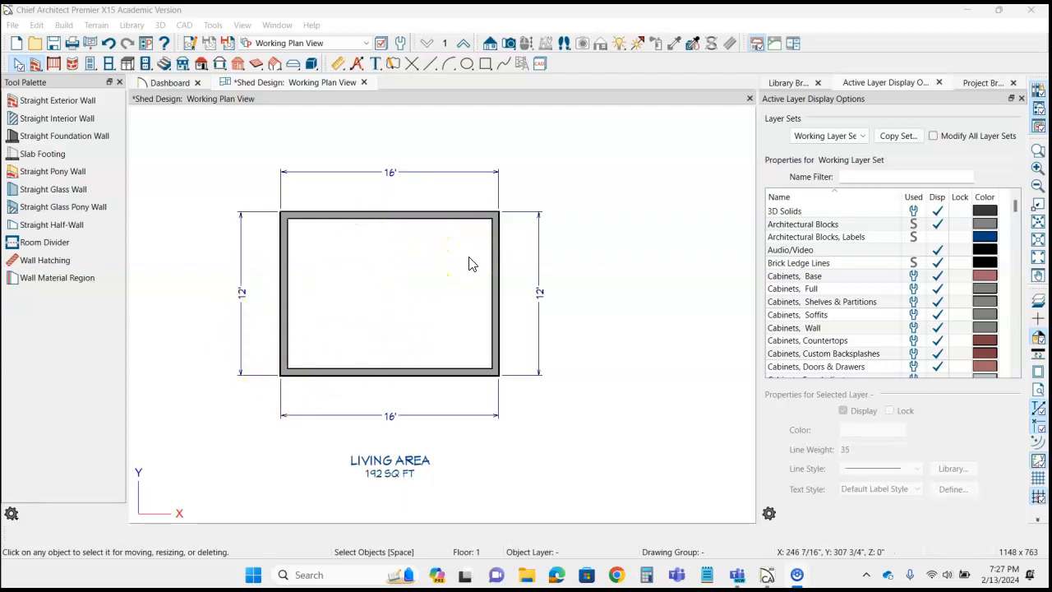
Draw two straight interior walls enclosing a corner room about 6'-6" by 6' at the shed's lower-right corner.
{"action": "left_click", "coordinate": [468, 264]}
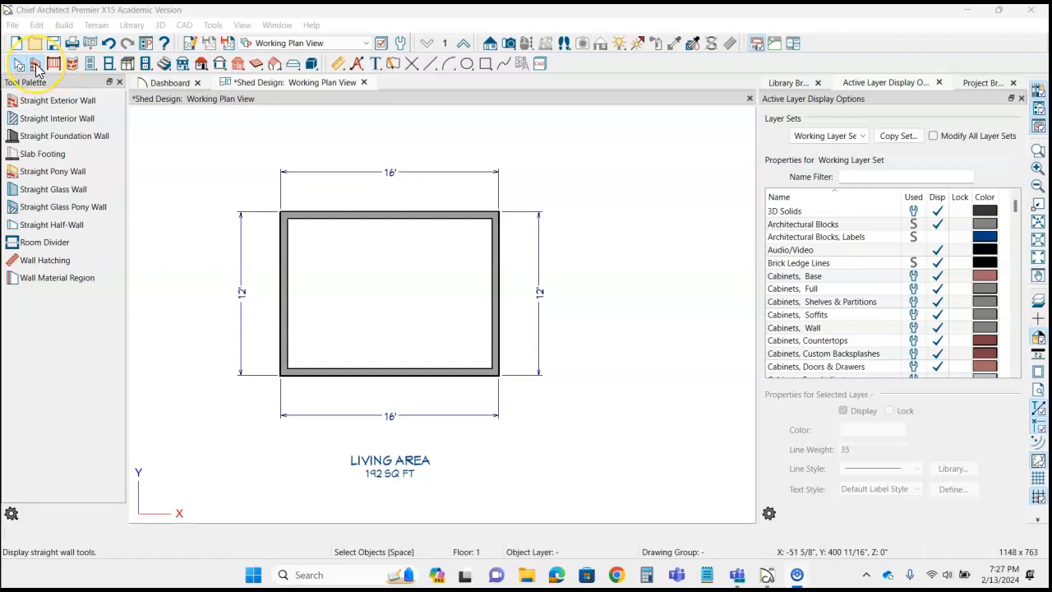
{"action": "left_click", "coordinate": [35, 121]}
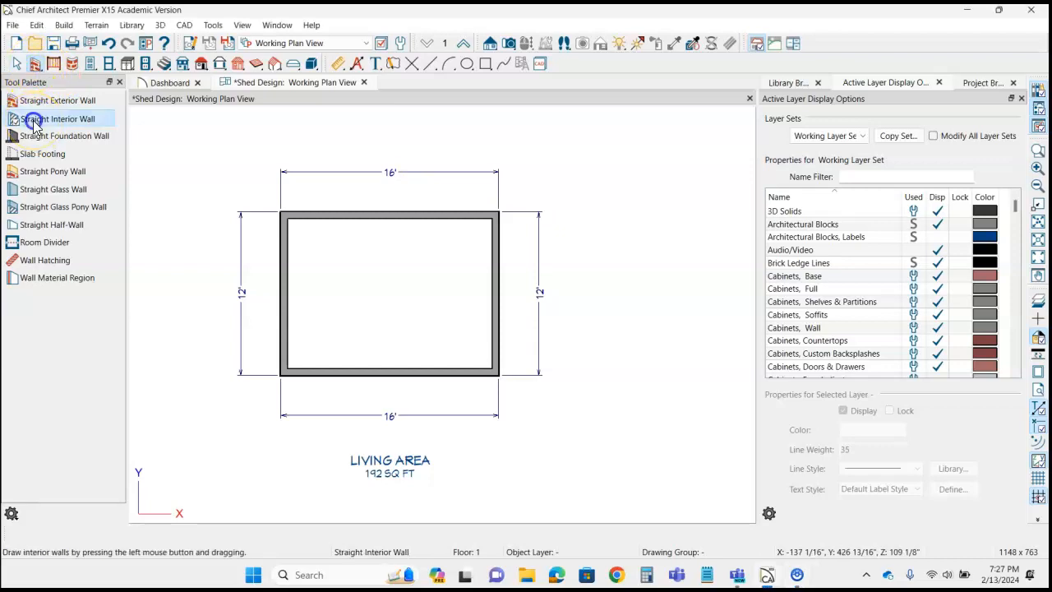
{"action": "mouse_move", "coordinate": [498, 294]}
{"action": "left_mouse_down"}
{"action": "mouse_move", "coordinate": [413, 299]}
{"action": "mouse_move", "coordinate": [409, 378]}
{"action": "left_mouse_up"}
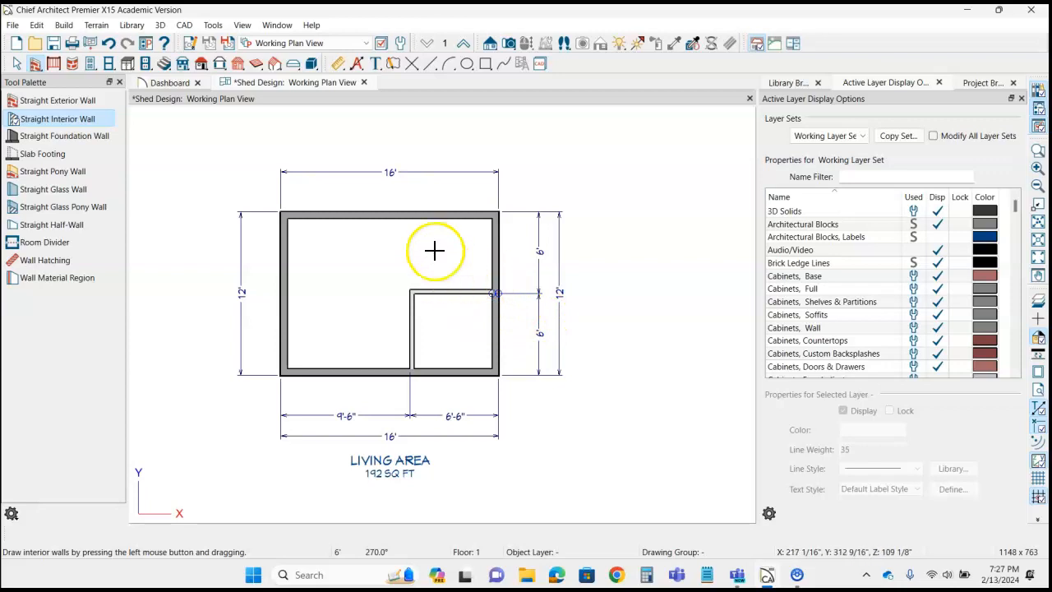
{"action": "left_click", "coordinate": [17, 67]}
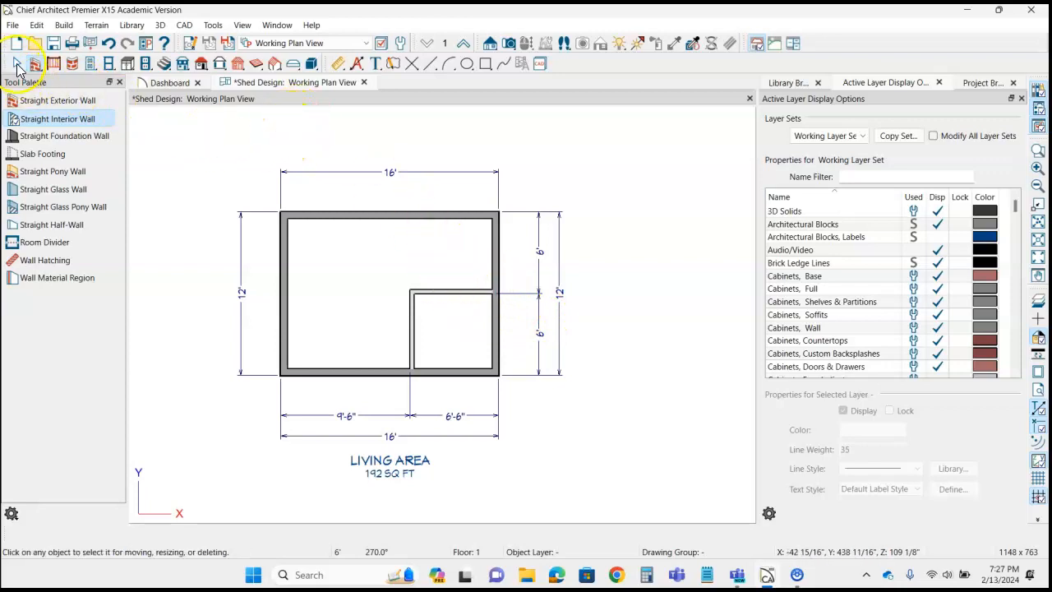
Try to set the horizontal interior wall's distance from the shed's lower exterior wall to 4'.
{"action": "left_click", "coordinate": [465, 294]}
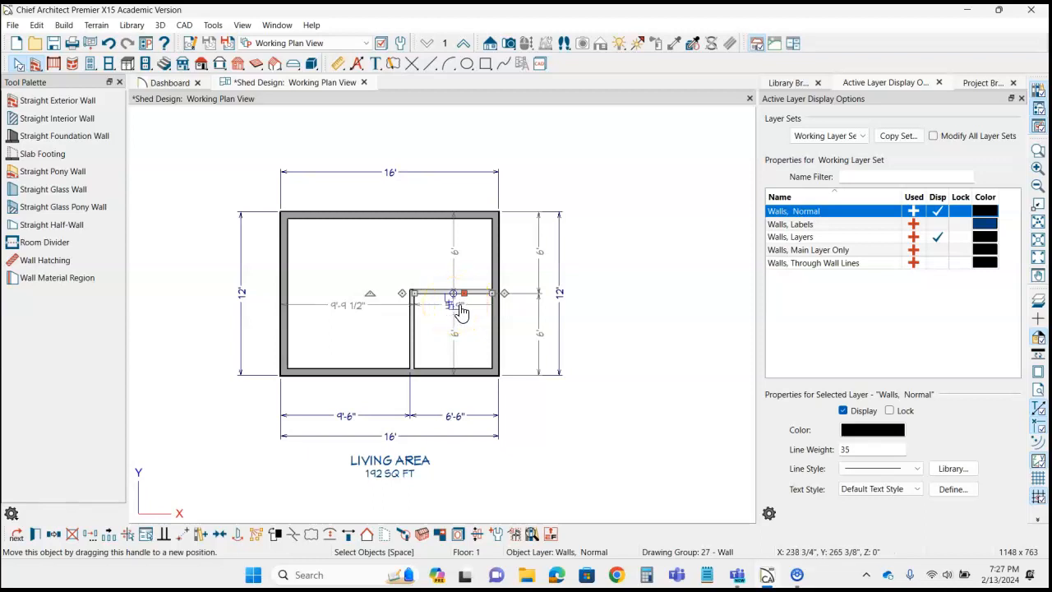
{"action": "left_click", "coordinate": [450, 305]}
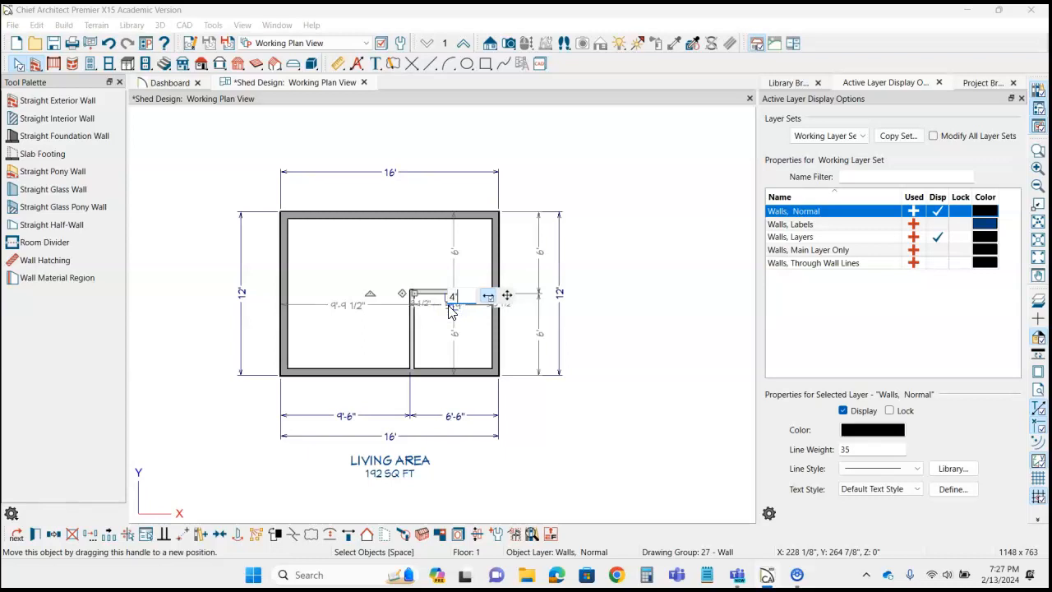
{"action": "type", "text": "4'"}
{"action": "key", "text": "Return"}
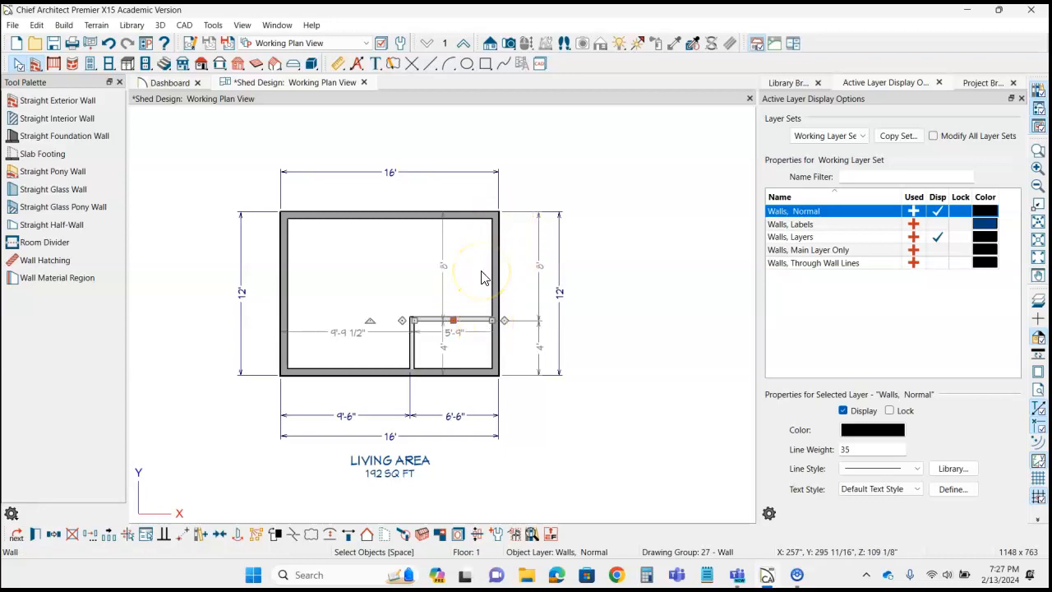
{"action": "key", "text": "ctrl+z"}
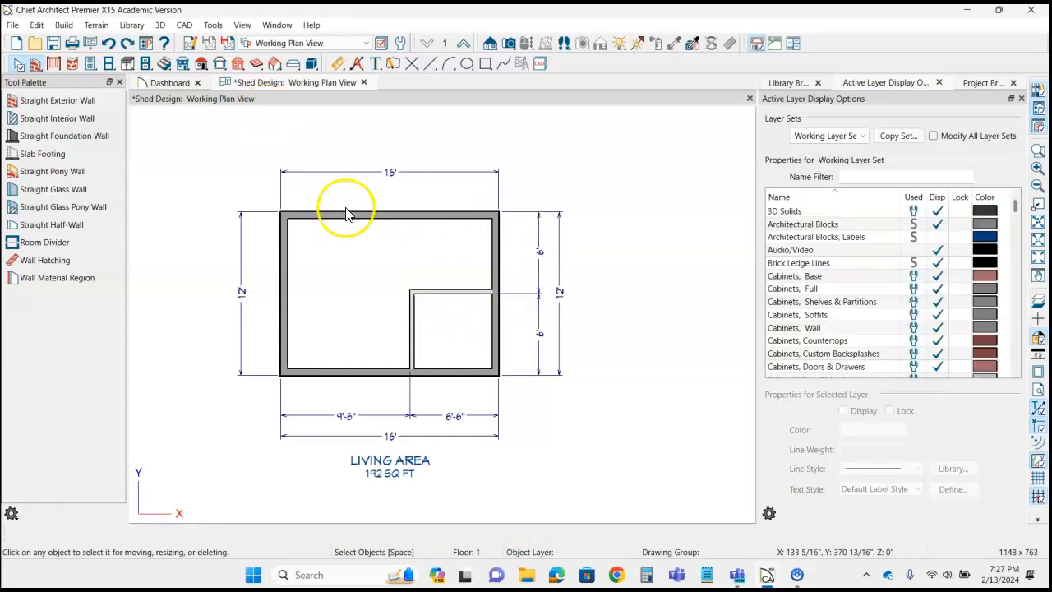
{"action": "left_click", "coordinate": [452, 293]}
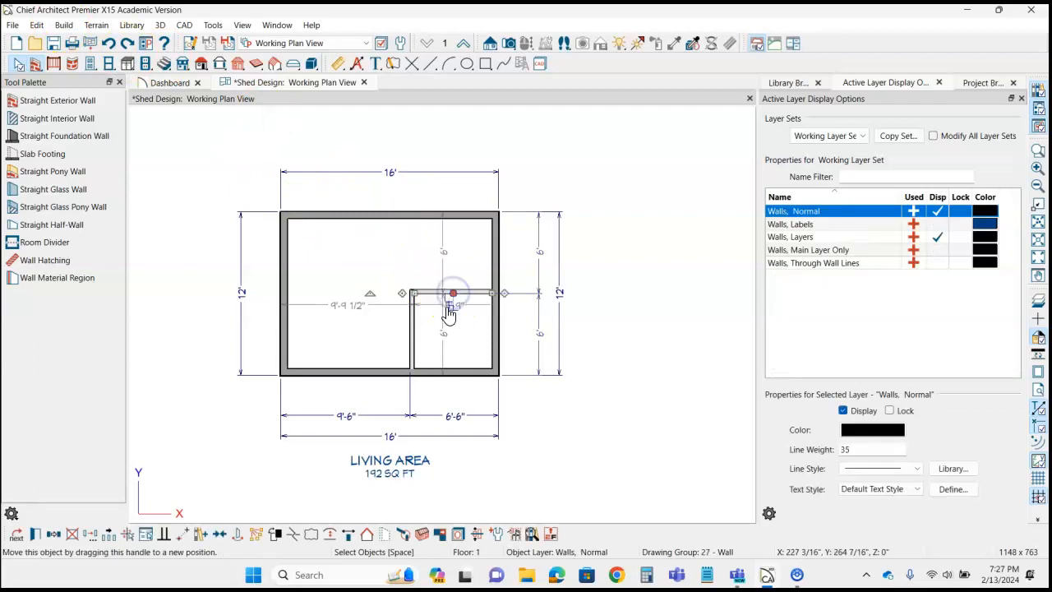
{"action": "left_click", "coordinate": [452, 305]}
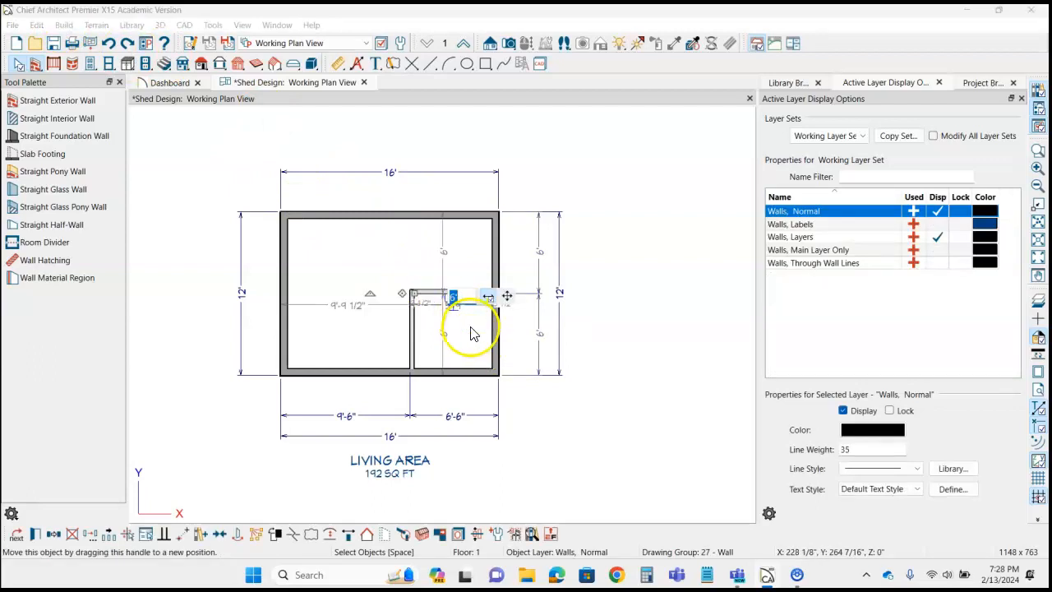
{"action": "left_click", "coordinate": [460, 321]}
Set the corner room's clear interior width along the horizontal partition wall to 4'.
{"action": "left_click", "coordinate": [452, 292]}
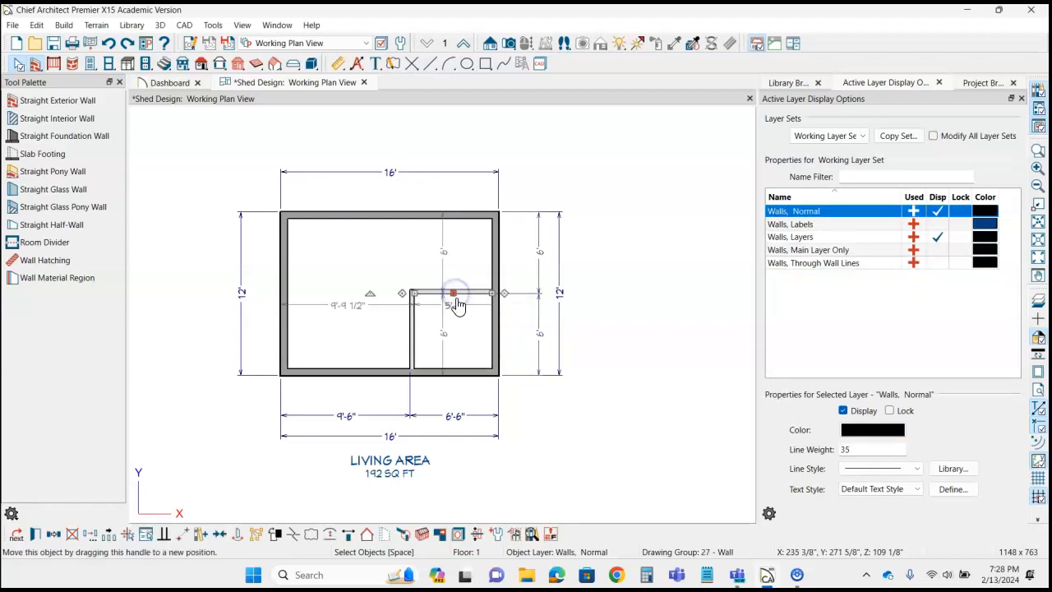
{"action": "scroll", "coordinate": [454, 302], "scroll_direction": "up", "scroll_amount": 2}
{"action": "scroll", "coordinate": [460, 309], "scroll_direction": "up", "scroll_amount": 1}
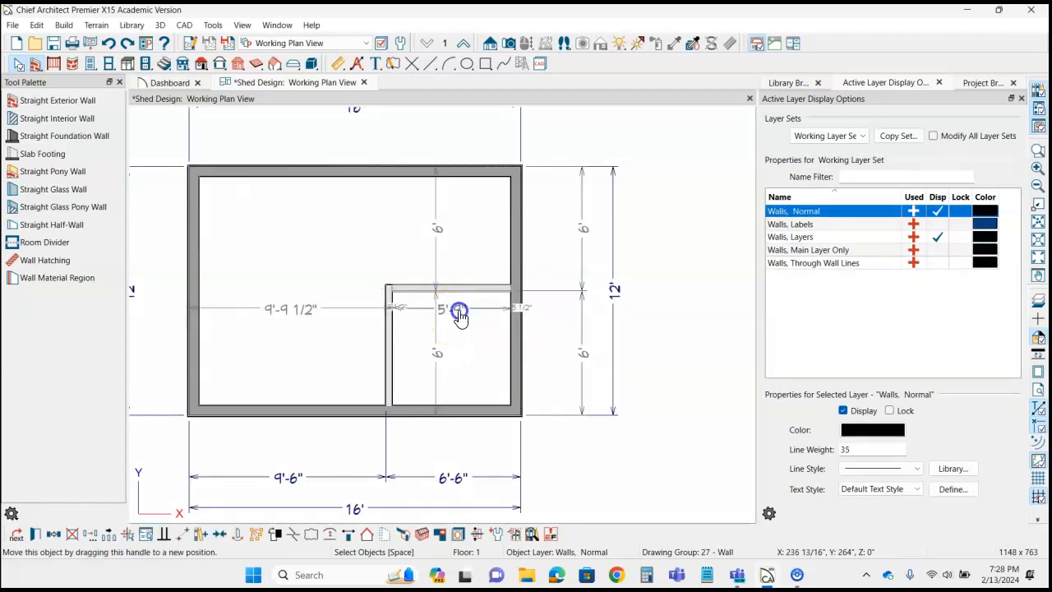
{"action": "left_click", "coordinate": [458, 310]}
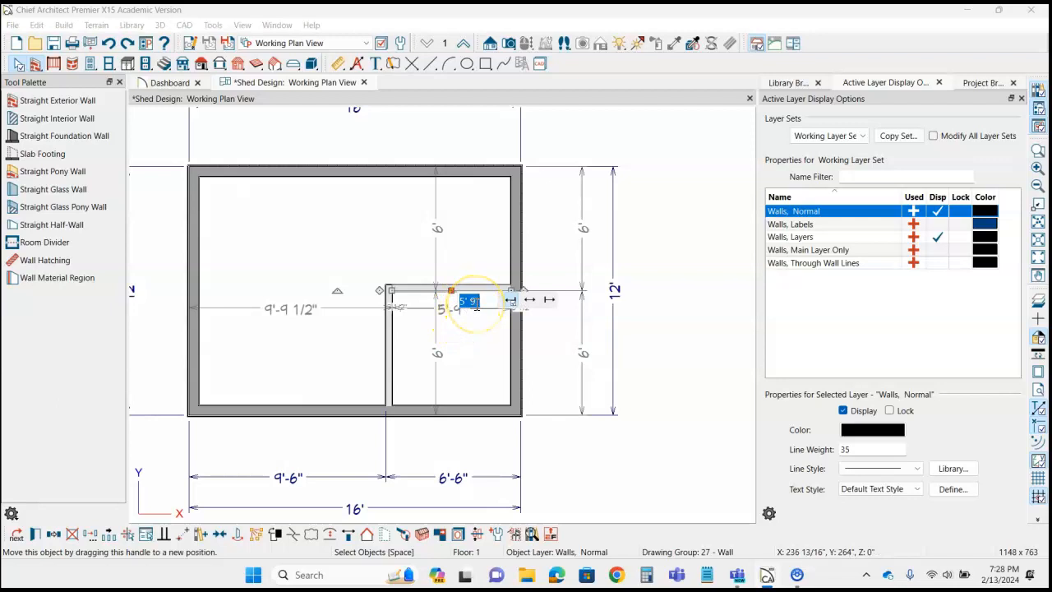
{"action": "key", "text": "BackSpace"}
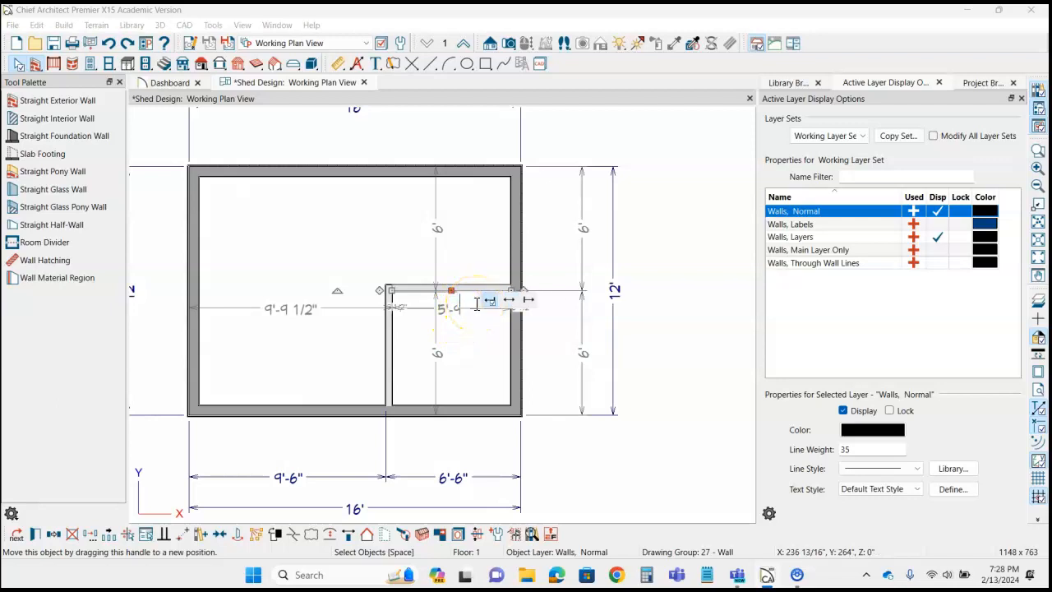
{"action": "type", "text": "4'"}
{"action": "key", "text": "Return"}
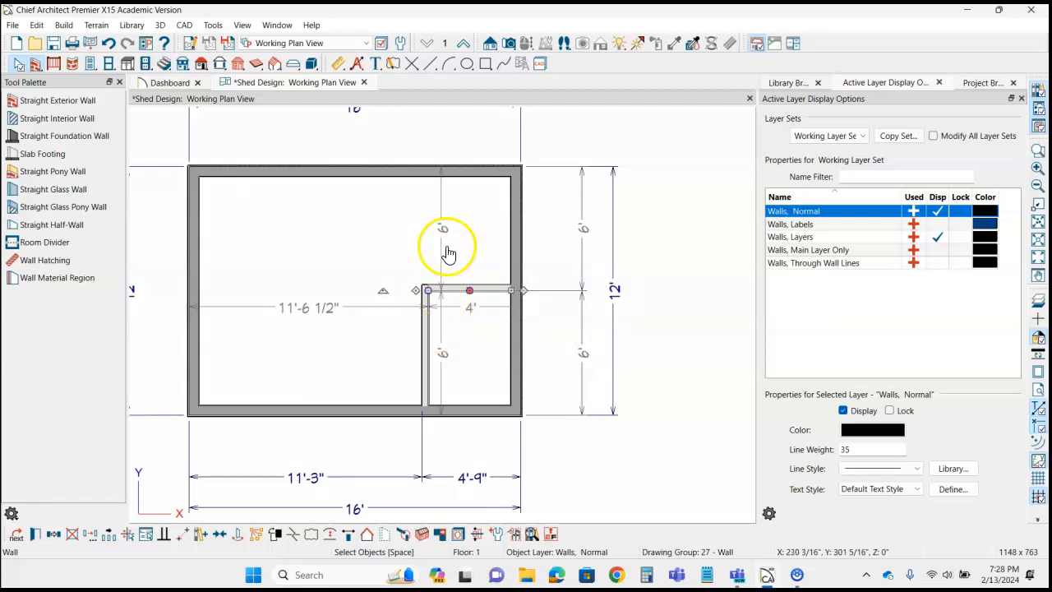
Set the horizontal partition wall's distance from the shed's lower exterior wall to 6' 6 15/16".
{"action": "left_click", "coordinate": [599, 299]}
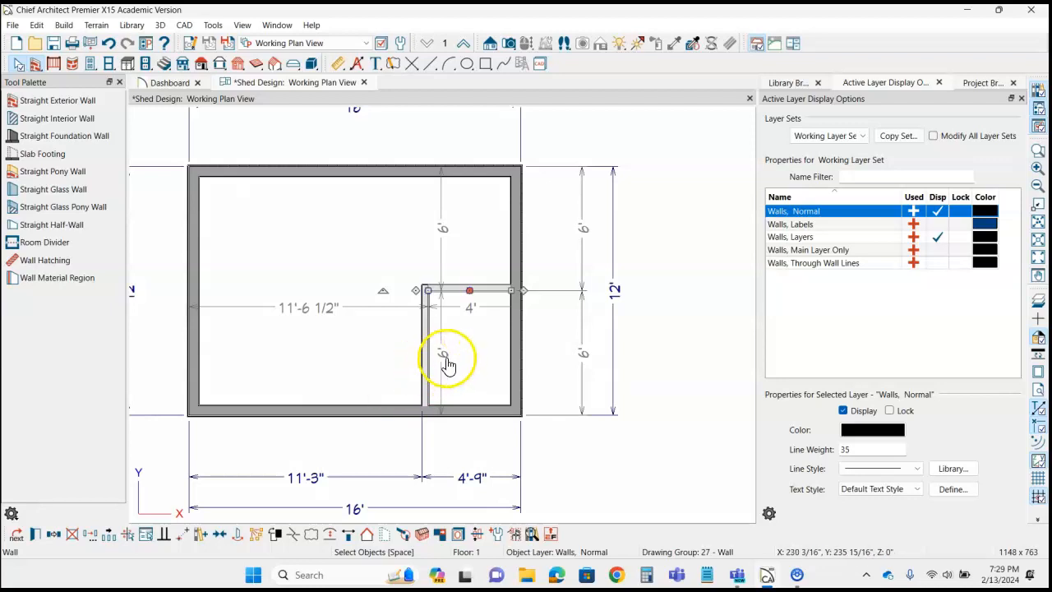
{"action": "left_click", "coordinate": [446, 364]}
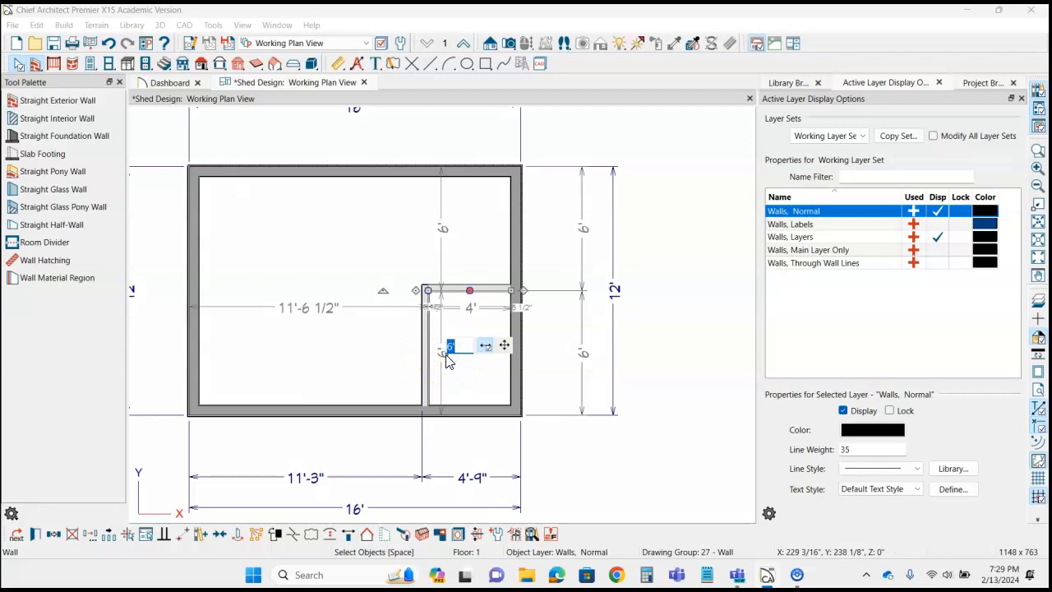
{"action": "left_click", "coordinate": [466, 345]}
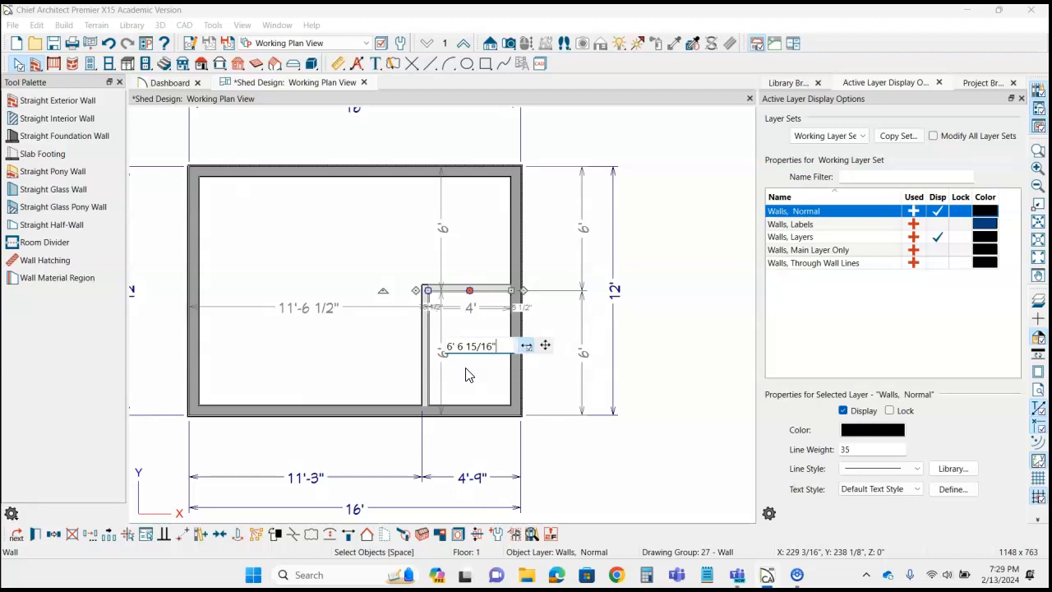
{"action": "key", "text": "Return"}
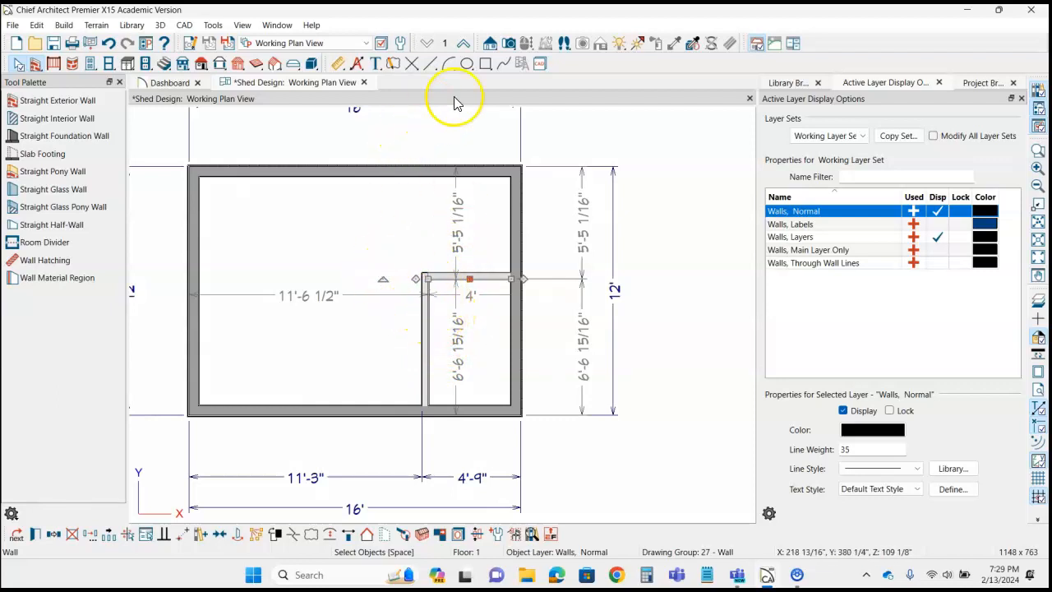
Create a Perspective Floor Overview of the shed and inspect both rooms from above.
{"action": "left_click", "coordinate": [509, 44]}
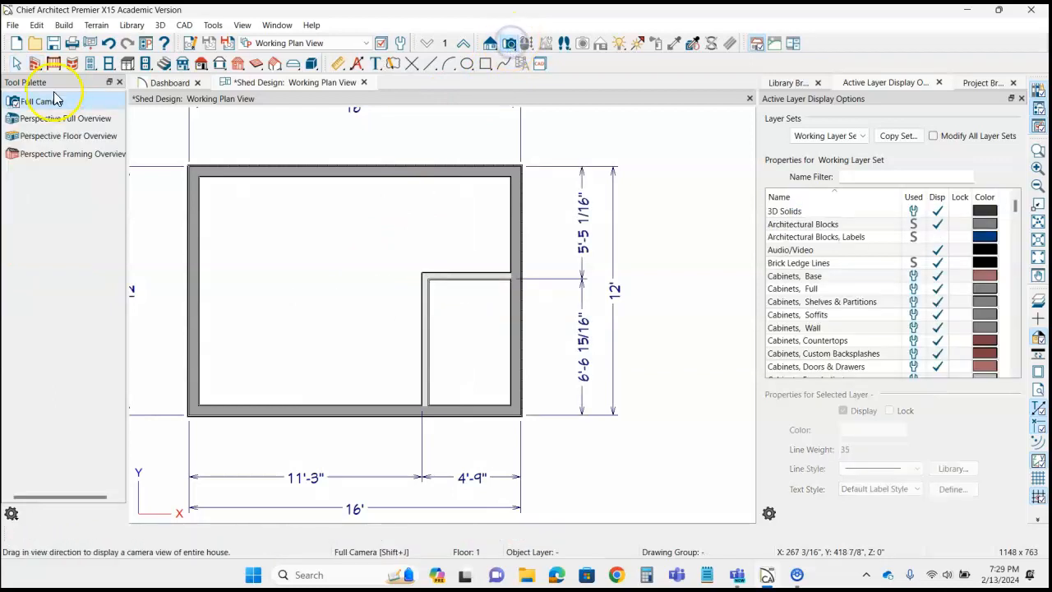
{"action": "left_click", "coordinate": [64, 140]}
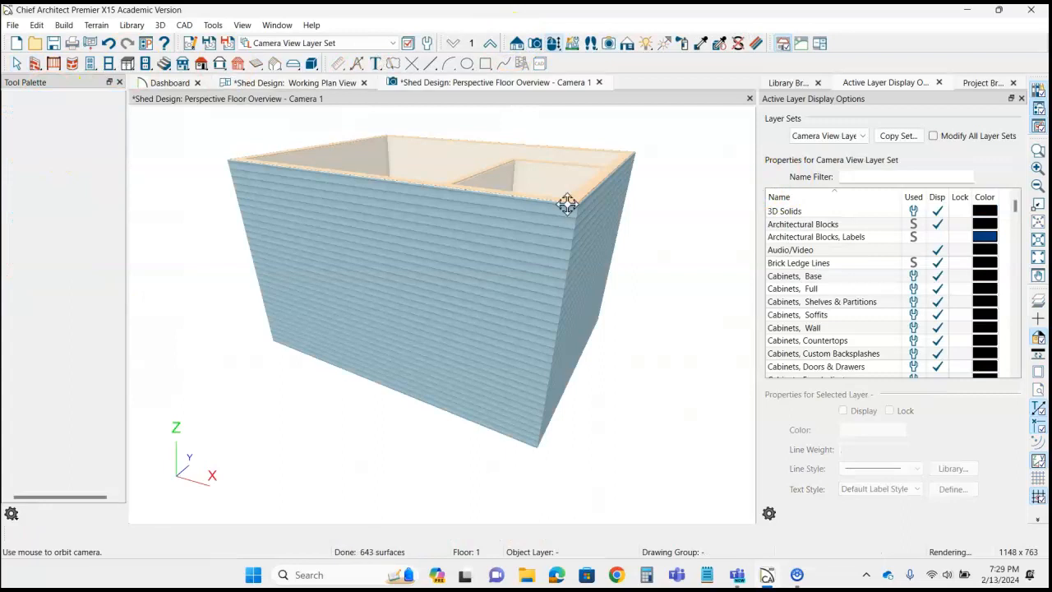
{"action": "left_click_drag", "start_coordinate": [462, 255], "coordinate": [488, 404]}
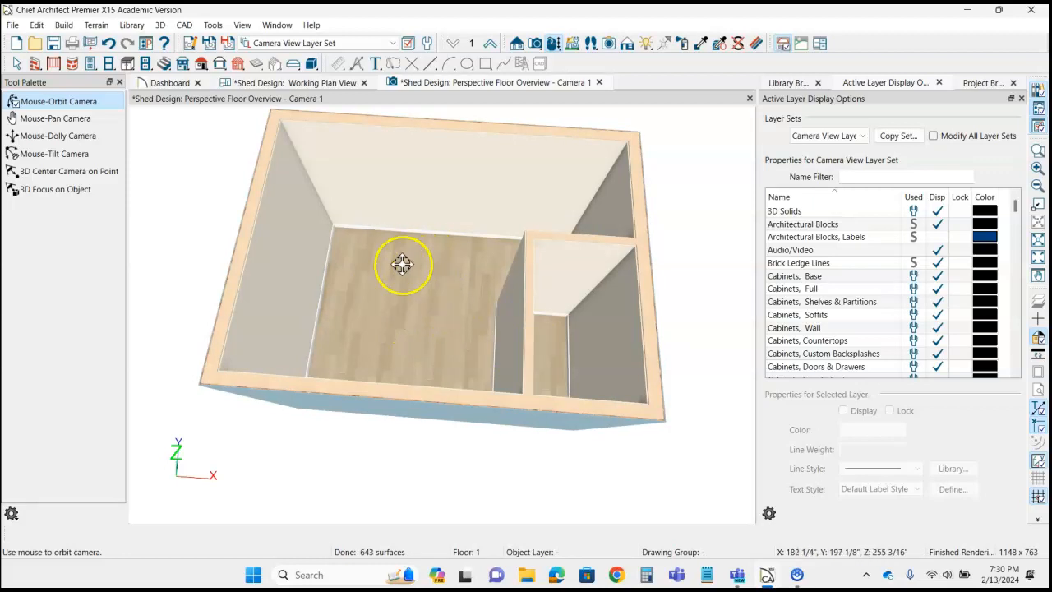
{"action": "left_click", "coordinate": [398, 307]}
Switch to Chrome and open the first Intro to CAD: Arch & Construct course from the Canvas Dashboard.
{"action": "left_click", "coordinate": [612, 576]}
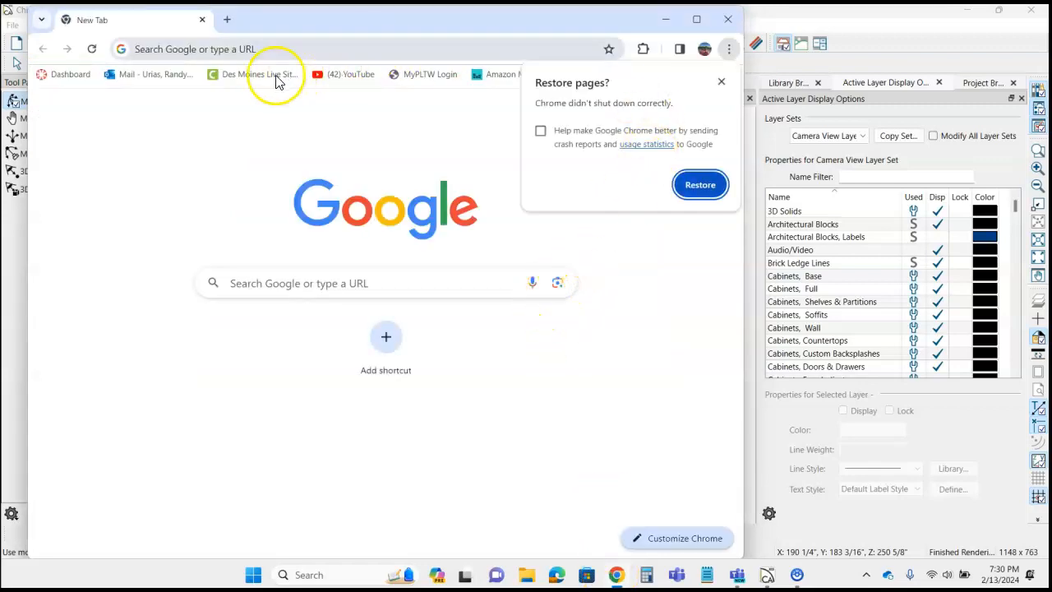
{"action": "left_click", "coordinate": [83, 77]}
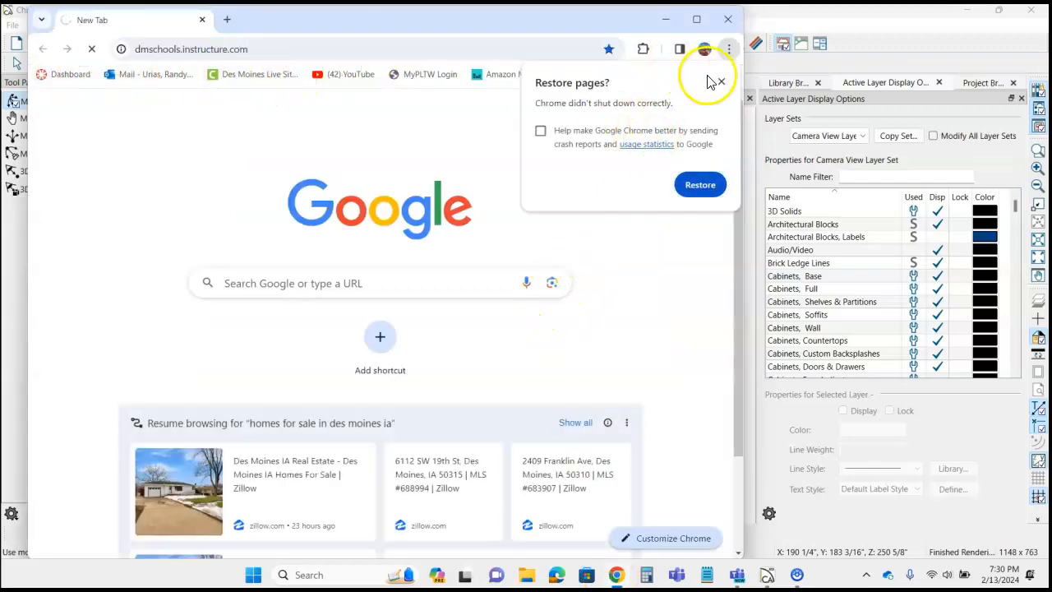
{"action": "left_click", "coordinate": [720, 81]}
{"action": "left_click", "coordinate": [696, 19]}
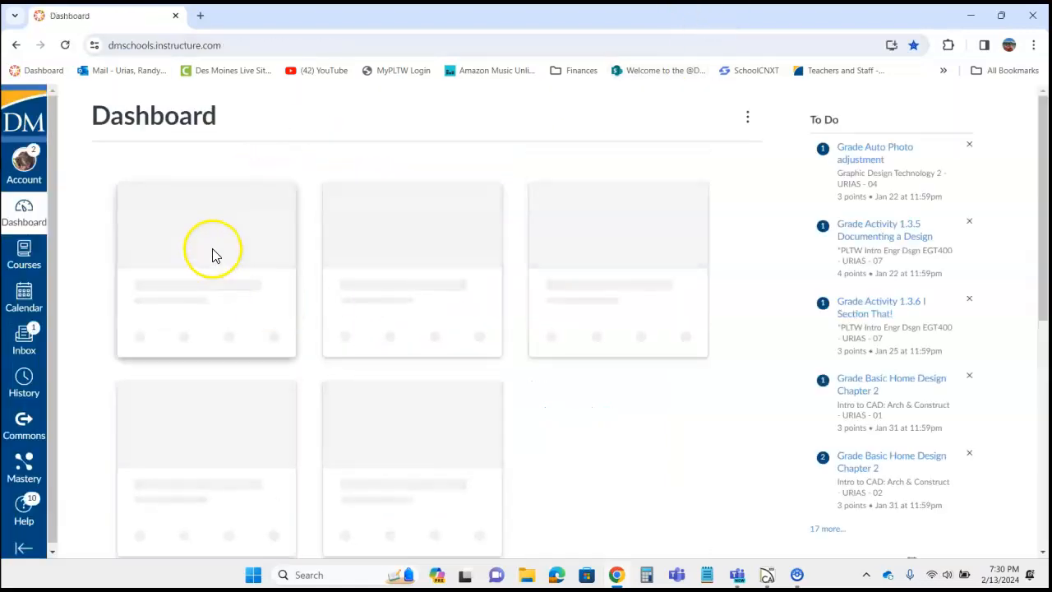
{"action": "left_click", "coordinate": [216, 246]}
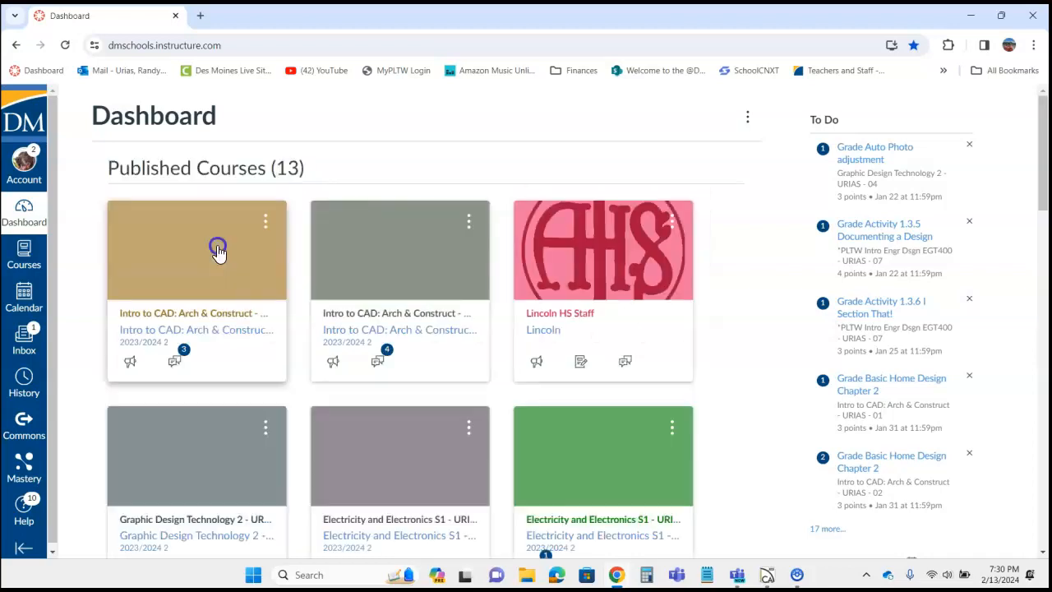
Open the Create a shed assignment from the Chief Architect Basics topic page and review its Constraints section.
{"action": "scroll", "coordinate": [472, 394], "scroll_direction": "down", "scroll_amount": 5}
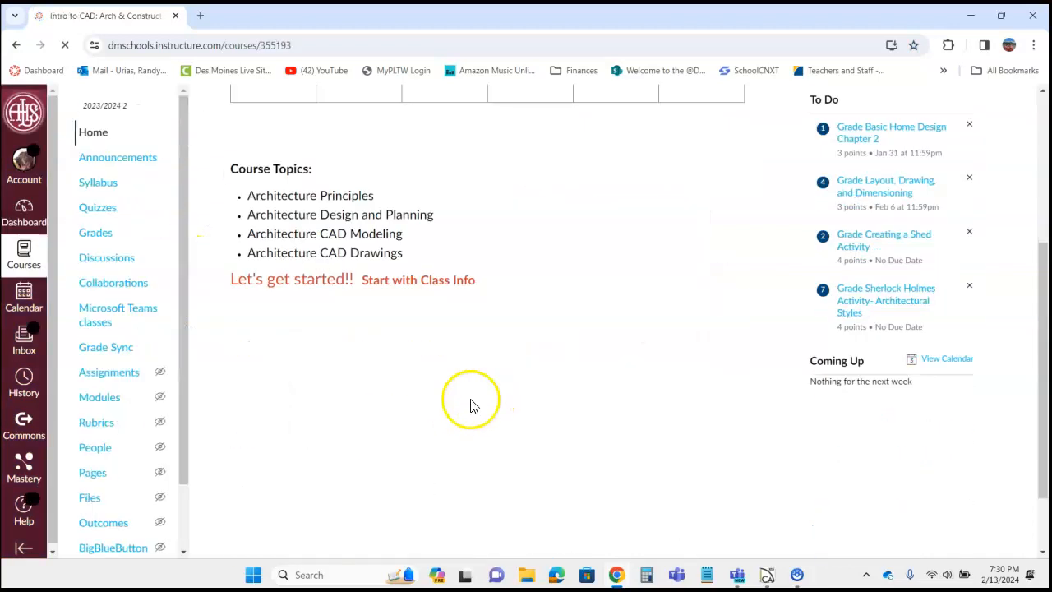
{"action": "left_click", "coordinate": [559, 352]}
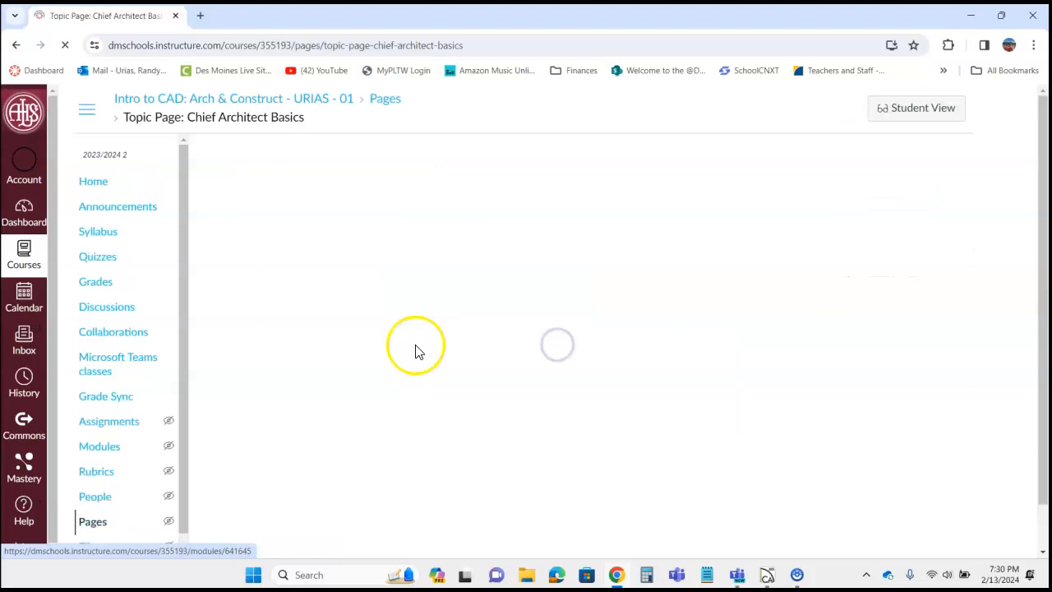
{"action": "scroll", "coordinate": [463, 349], "scroll_direction": "down", "scroll_amount": 5}
{"action": "scroll", "coordinate": [463, 350], "scroll_direction": "down", "scroll_amount": 1}
{"action": "left_click", "coordinate": [599, 455]}
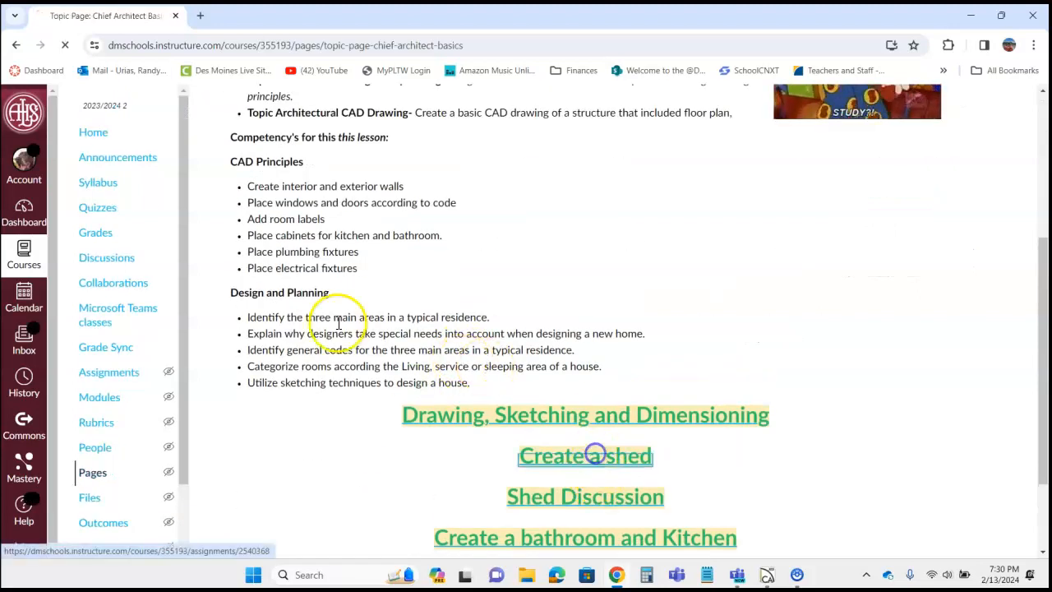
{"action": "scroll", "coordinate": [350, 283], "scroll_direction": "down", "scroll_amount": 10}
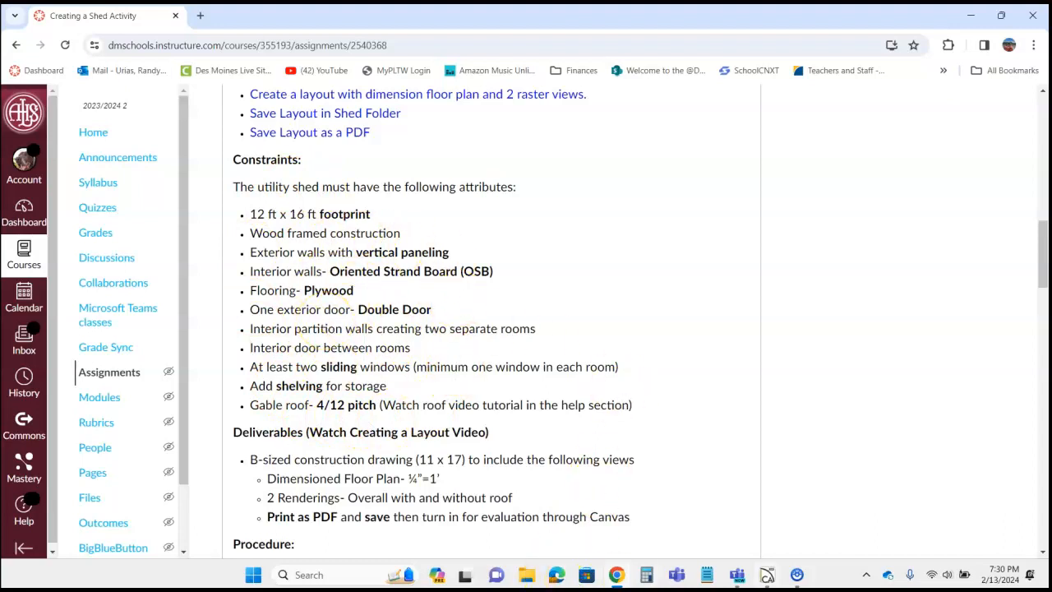
Switch back to Chief Architect and set the room type of the larger room in the shed's floor plan to Storage.
{"action": "left_click", "coordinate": [768, 575]}
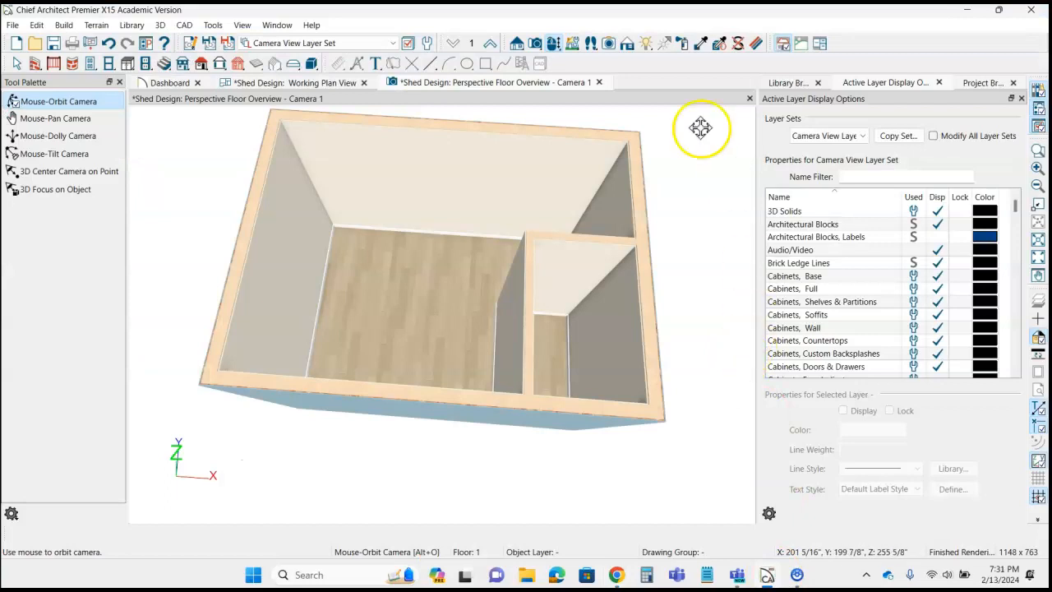
{"action": "left_click", "coordinate": [320, 85]}
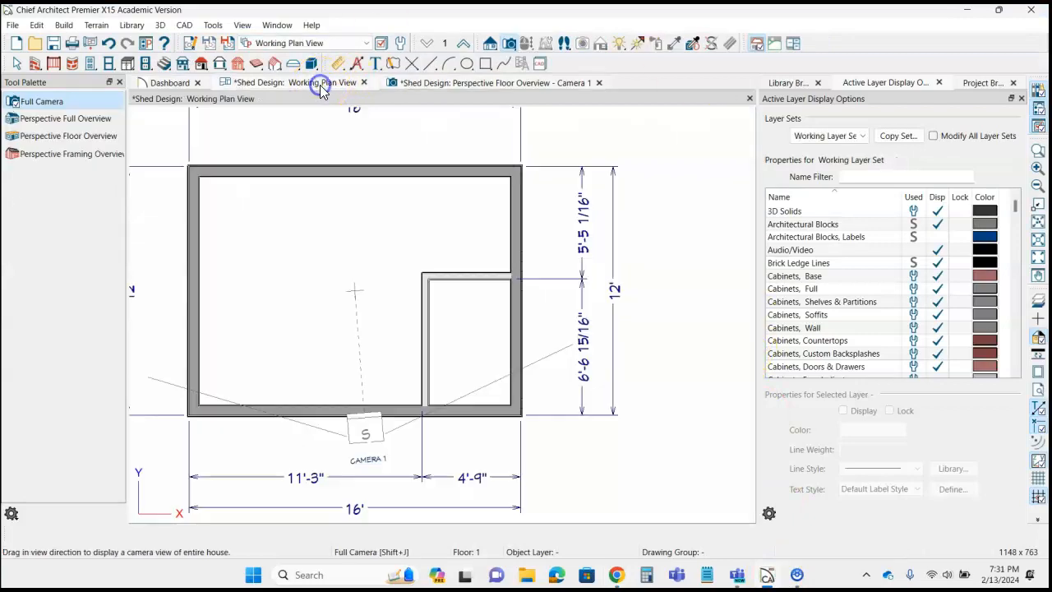
{"action": "key", "text": "space"}
{"action": "left_click", "coordinate": [332, 251]}
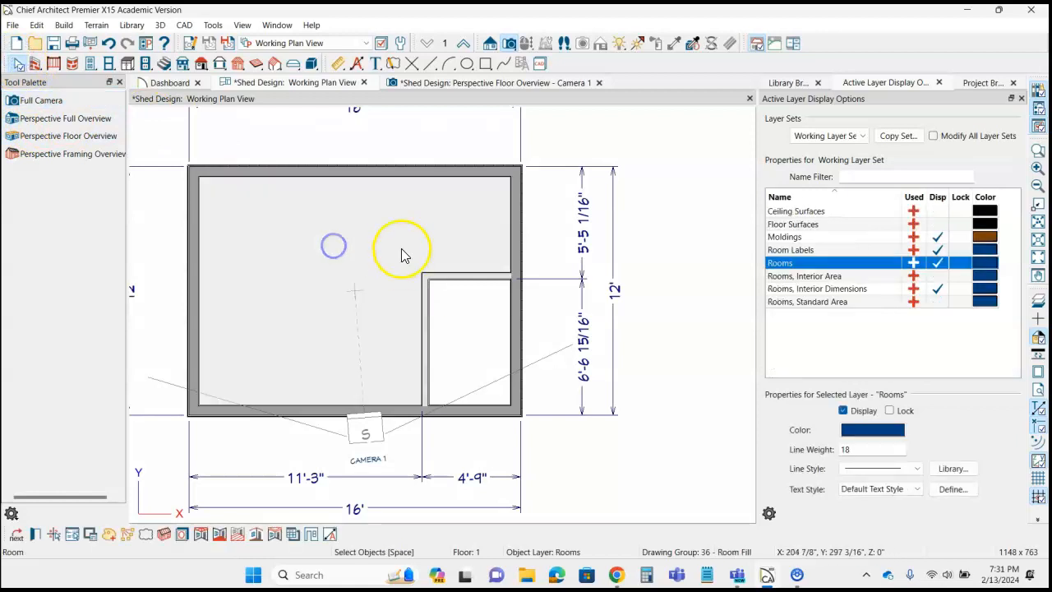
{"action": "double_click", "coordinate": [368, 258]}
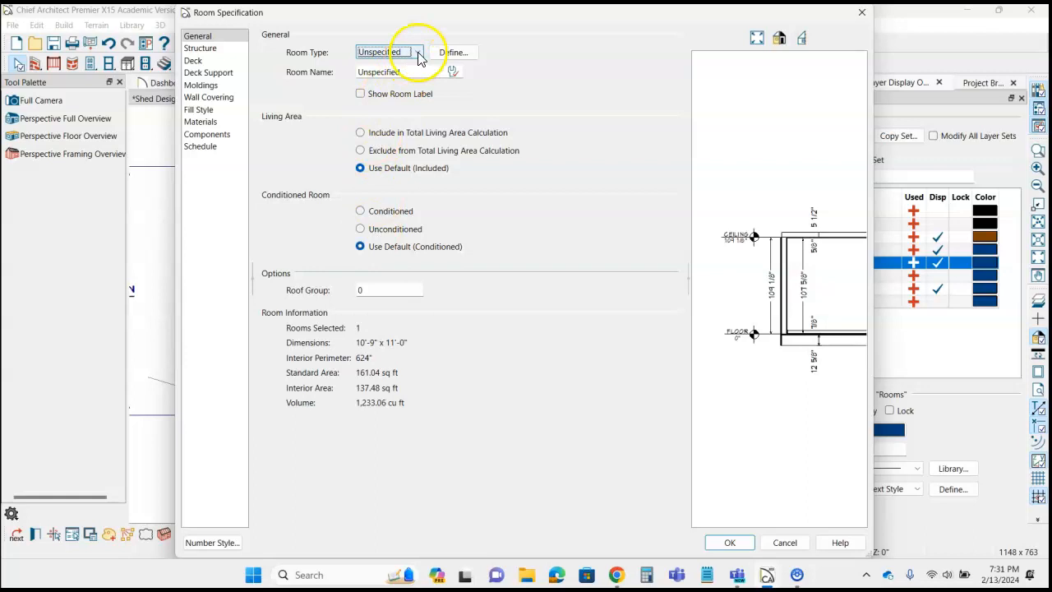
{"action": "left_click", "coordinate": [417, 54]}
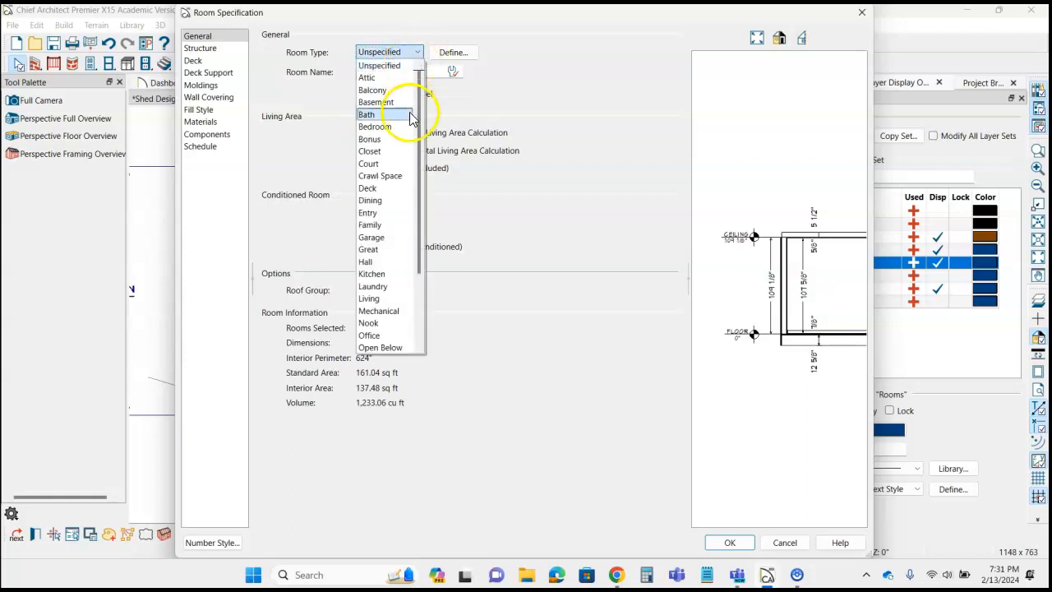
{"action": "scroll", "coordinate": [399, 258], "scroll_direction": "down", "scroll_amount": 3}
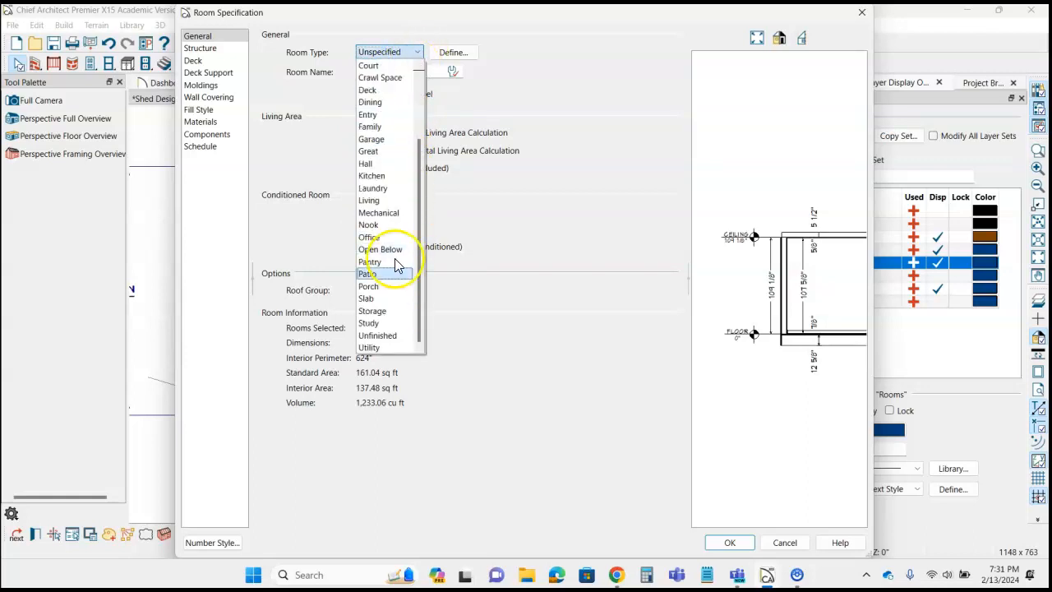
{"action": "left_click", "coordinate": [361, 310]}
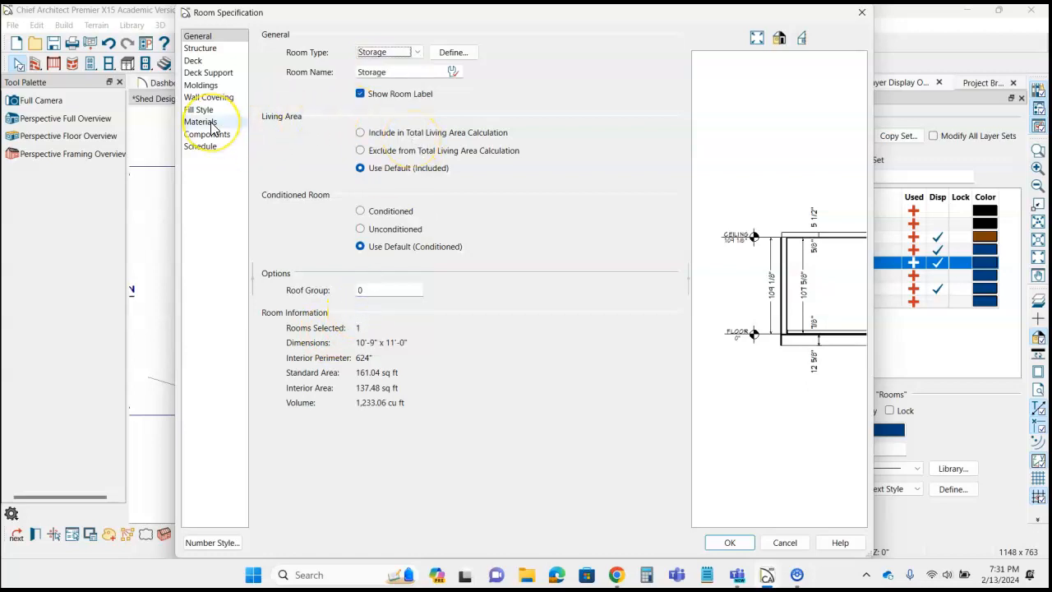
Change the Storage room's floor finish to the Plywood material from the Sheathing Panels library and apply the room specification.
{"action": "left_click", "coordinate": [202, 122]}
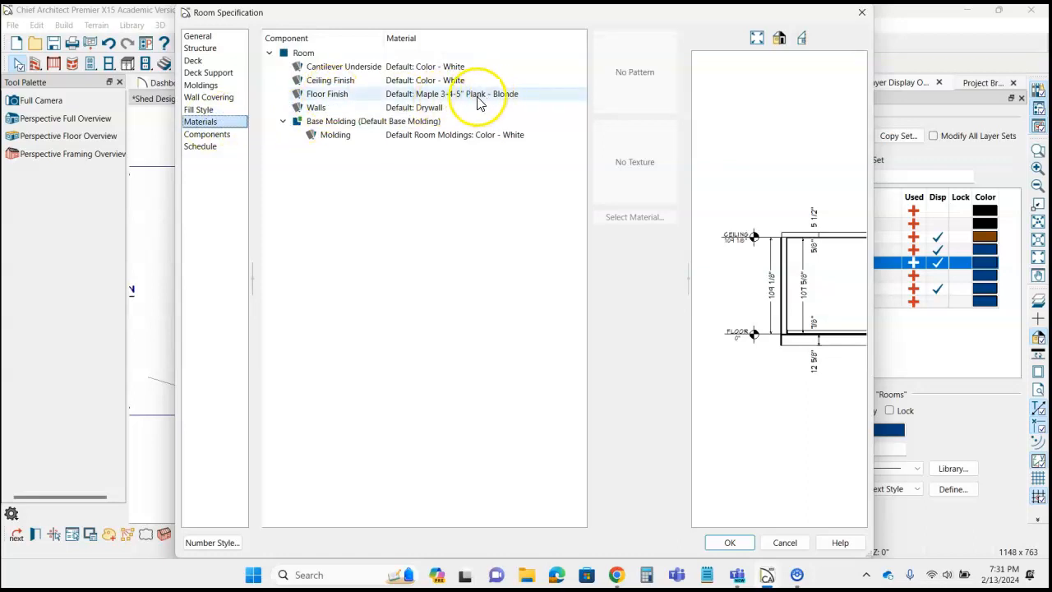
{"action": "double_click", "coordinate": [340, 96]}
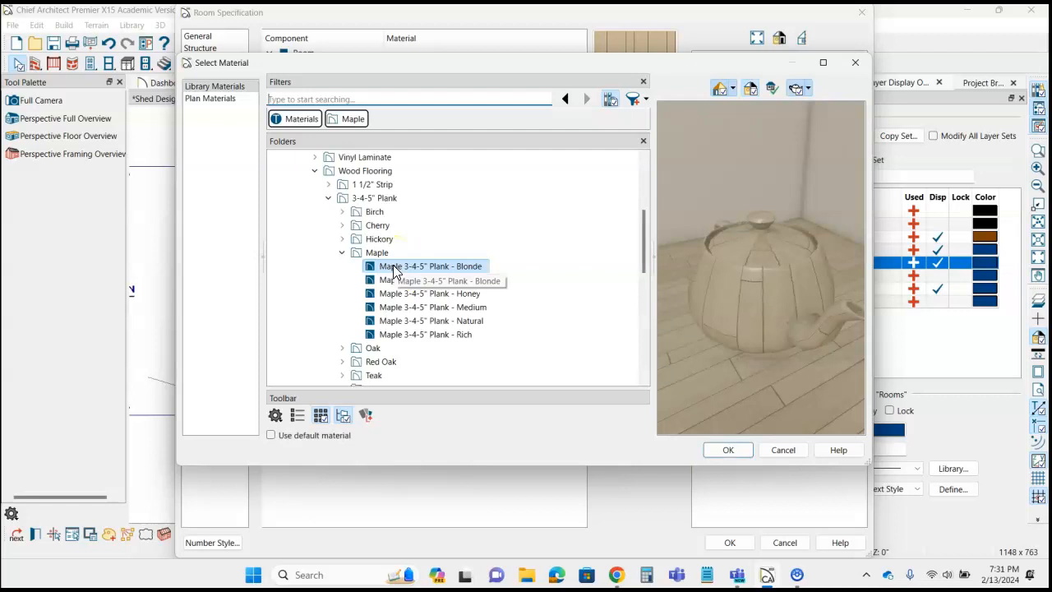
{"action": "left_click", "coordinate": [343, 255]}
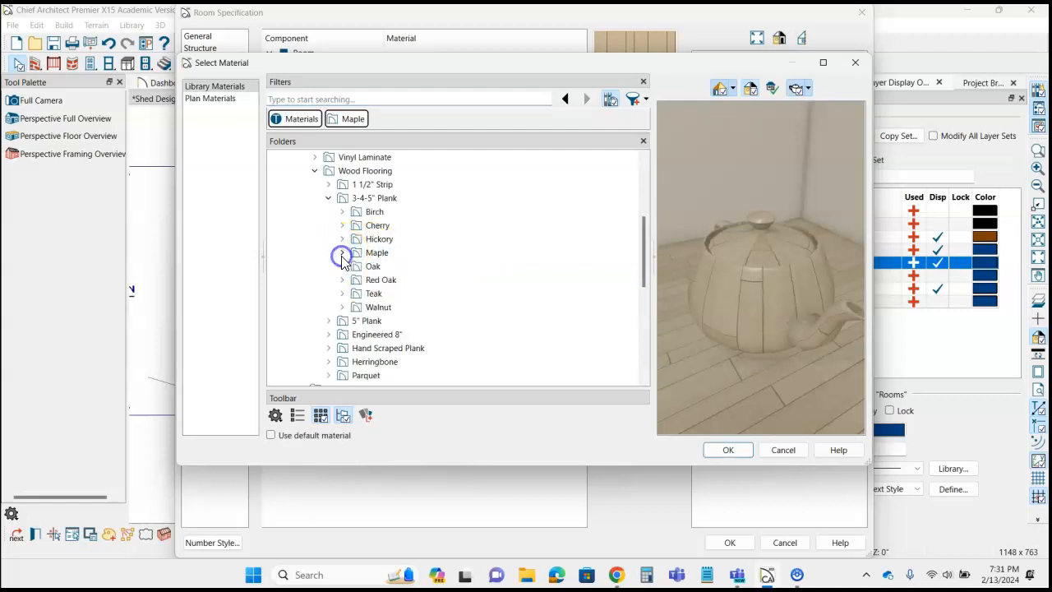
{"action": "left_click", "coordinate": [316, 171]}
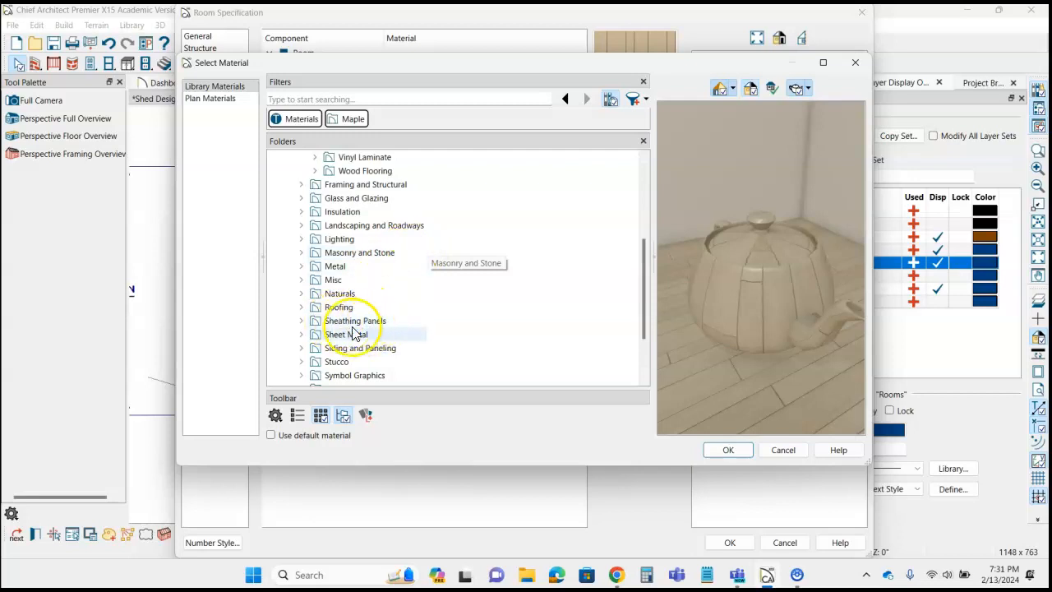
{"action": "left_click", "coordinate": [301, 321]}
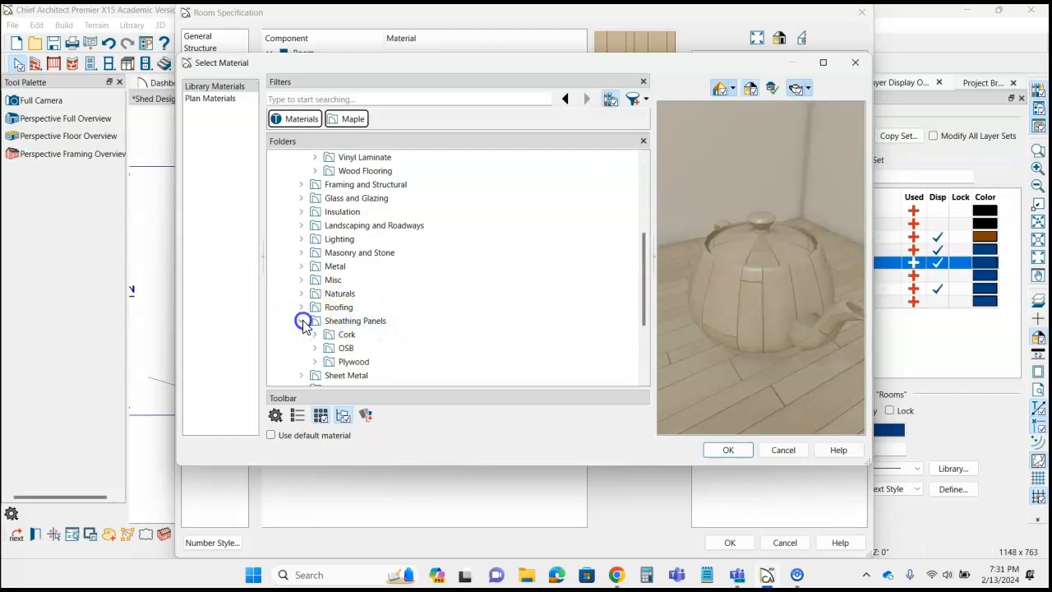
{"action": "left_click", "coordinate": [315, 362]}
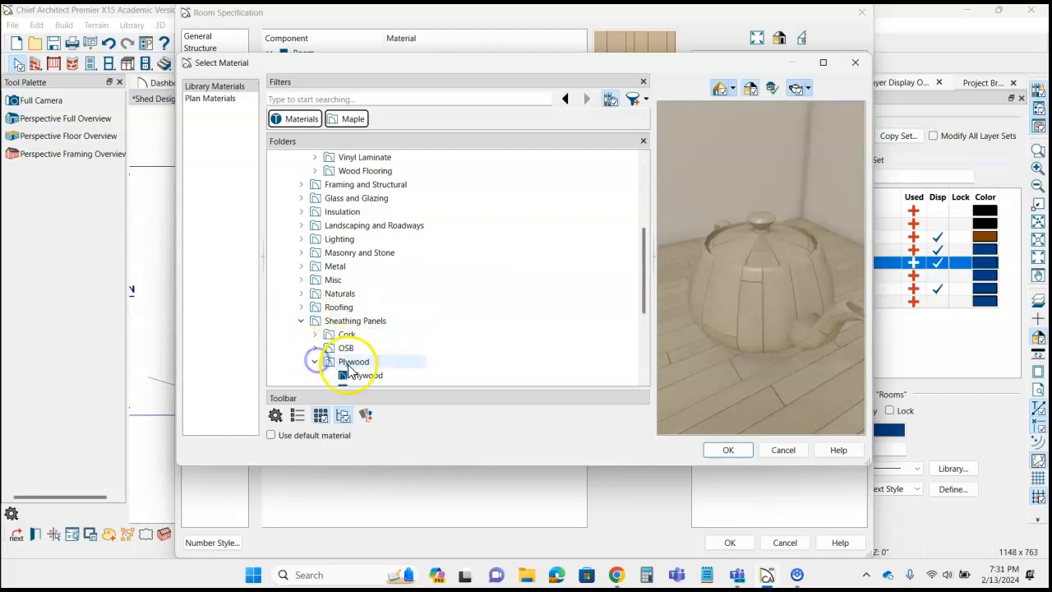
{"action": "scroll", "coordinate": [355, 365], "scroll_direction": "down", "scroll_amount": 1}
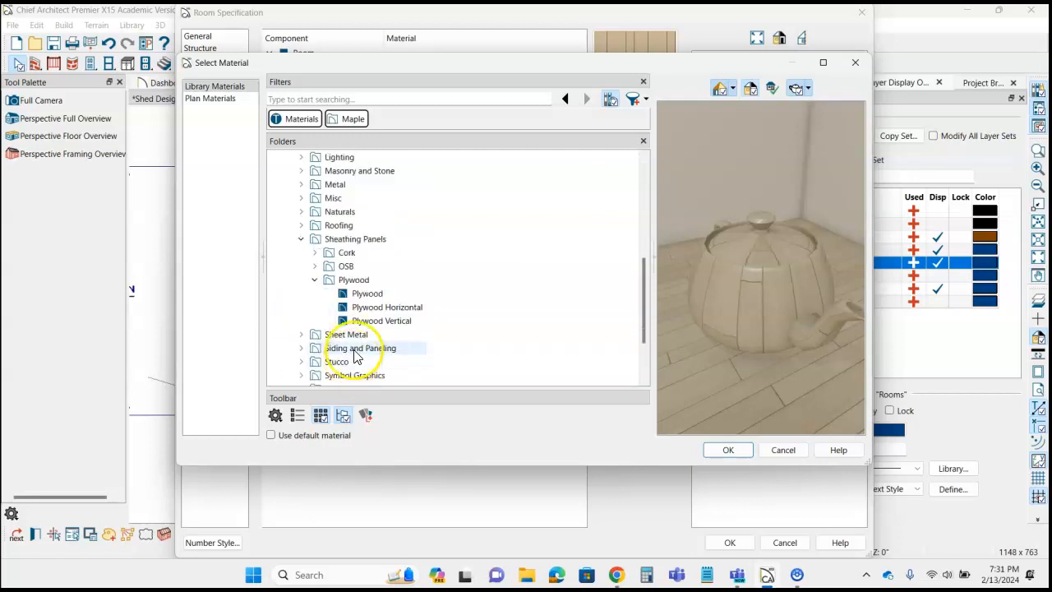
{"action": "left_click", "coordinate": [361, 299]}
{"action": "left_click", "coordinate": [715, 449]}
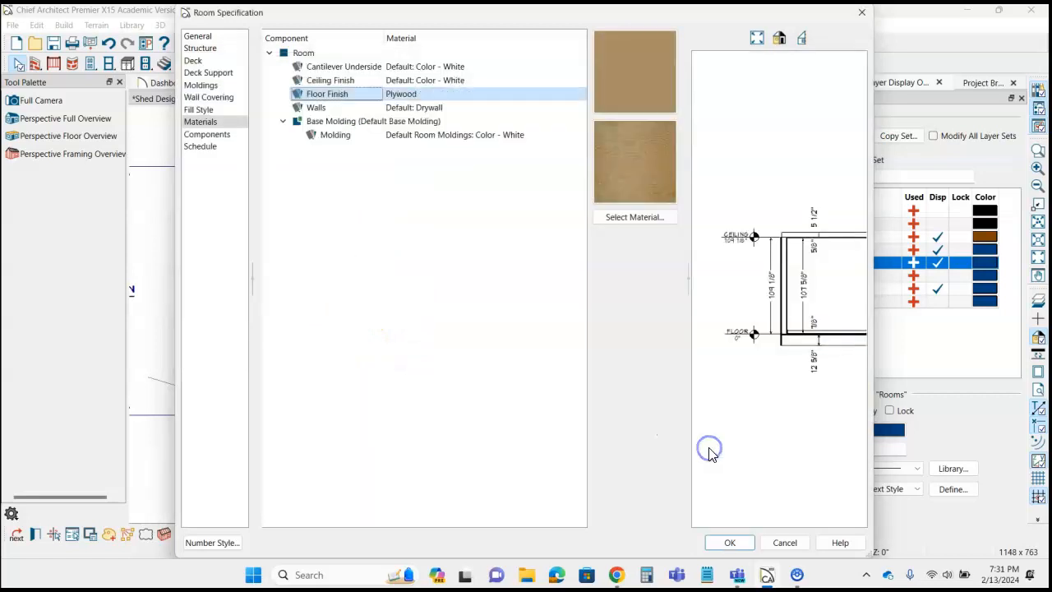
{"action": "left_click", "coordinate": [728, 540]}
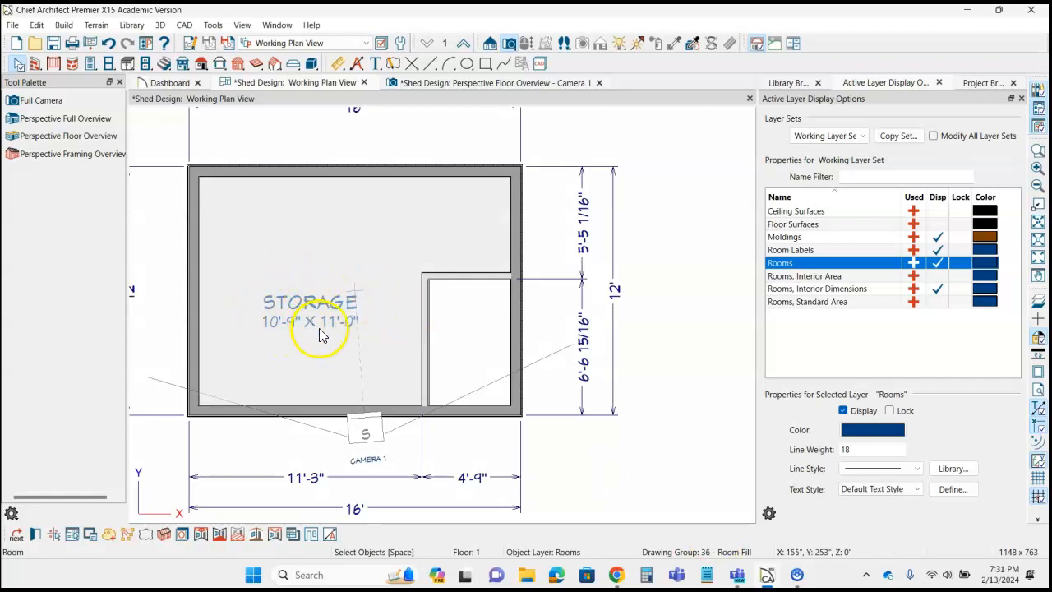
Inspect the flooring of both rooms in the Perspective Floor Overview and return to the Working Plan View.
{"action": "left_click", "coordinate": [443, 83]}
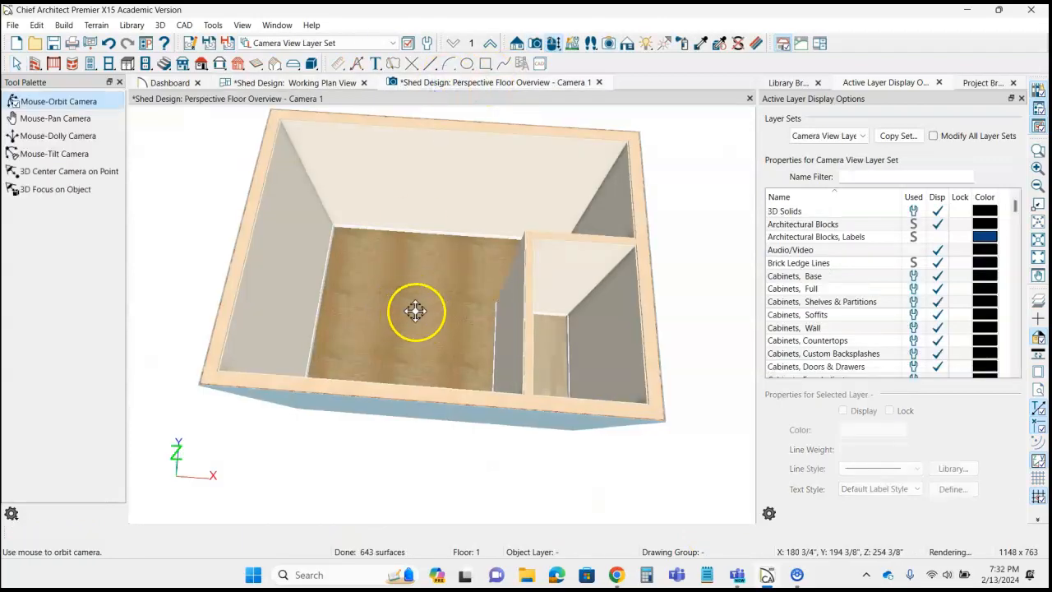
{"action": "left_click_drag", "start_coordinate": [439, 318], "coordinate": [551, 340]}
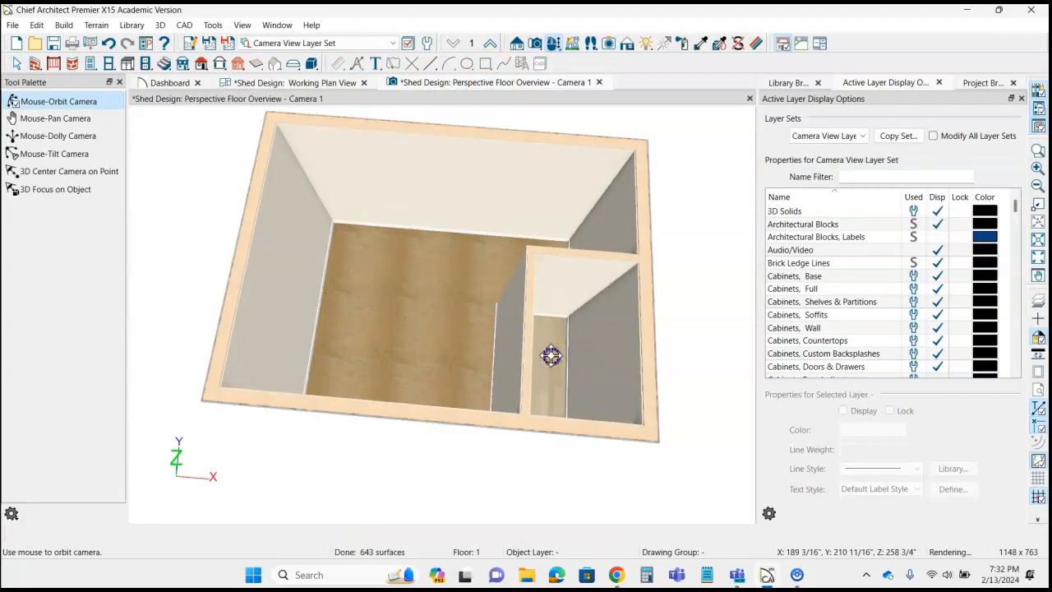
{"action": "left_click", "coordinate": [328, 89]}
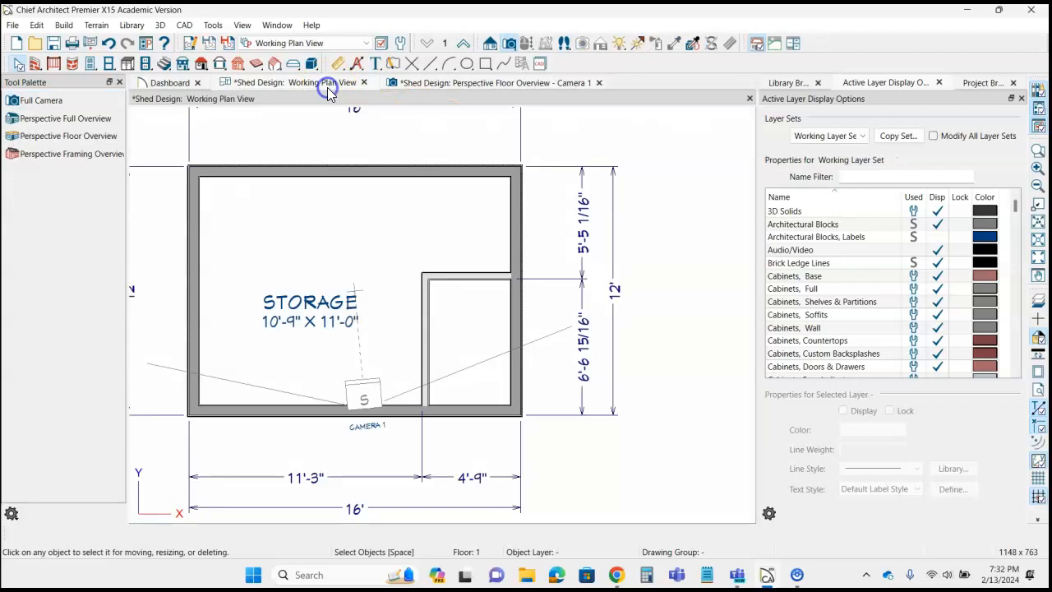
Set the room type of the smaller partitioned room to Closet.
{"action": "left_click", "coordinate": [479, 349]}
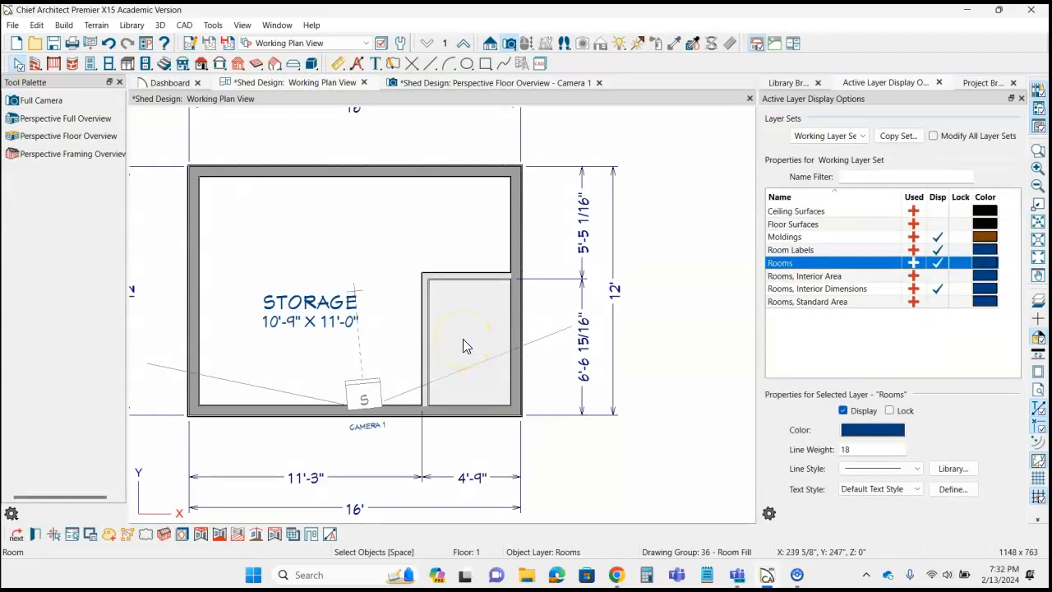
{"action": "double_click", "coordinate": [463, 340]}
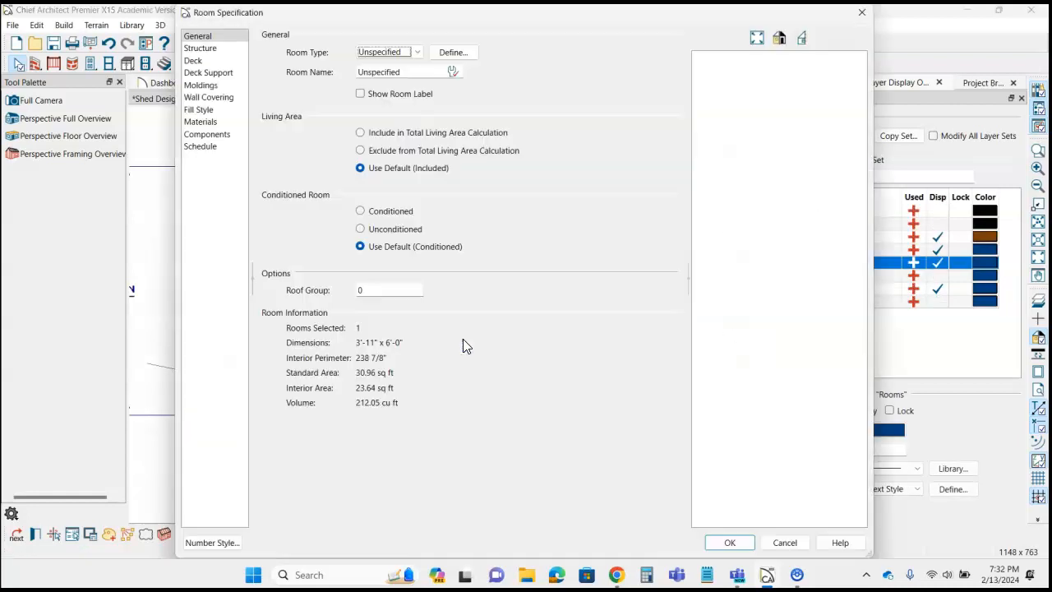
{"action": "left_click", "coordinate": [415, 52]}
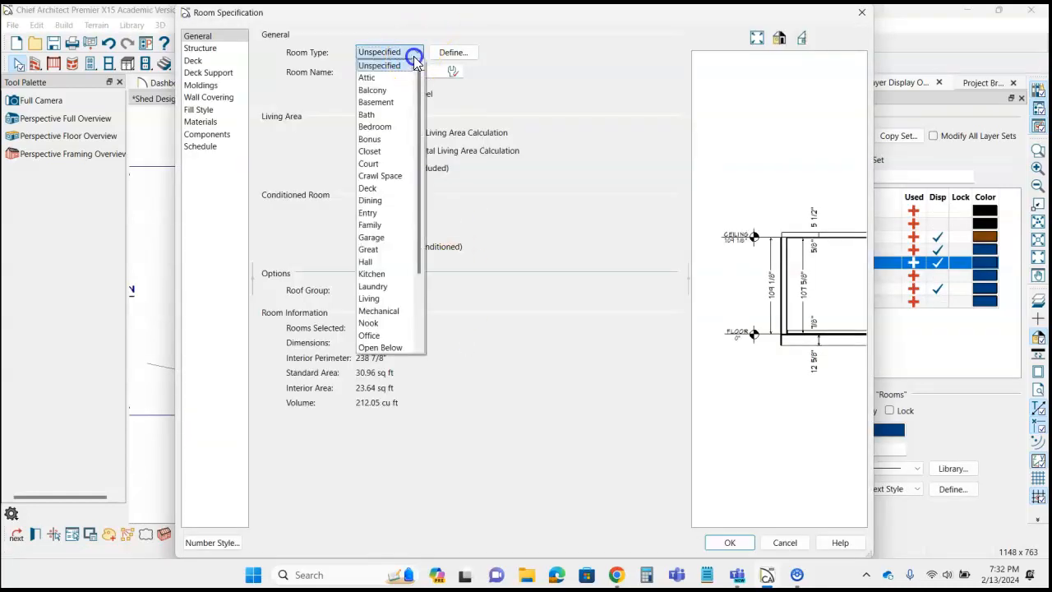
{"action": "left_click", "coordinate": [381, 153]}
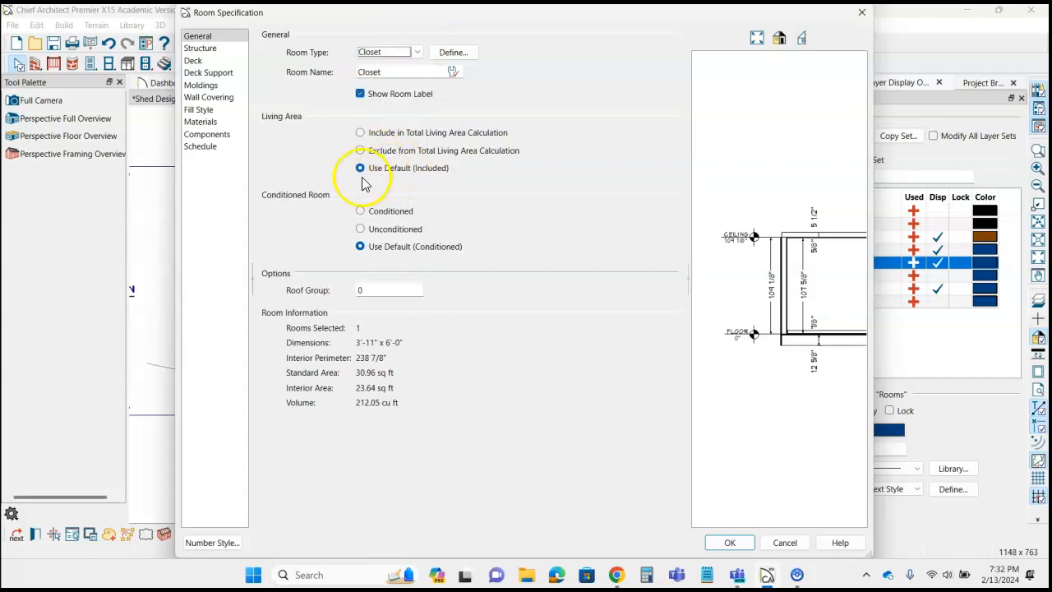
Change the Closet's floor finish to the Plywood material from the Sheathing Panels library and apply the room specification.
{"action": "left_click", "coordinate": [204, 122]}
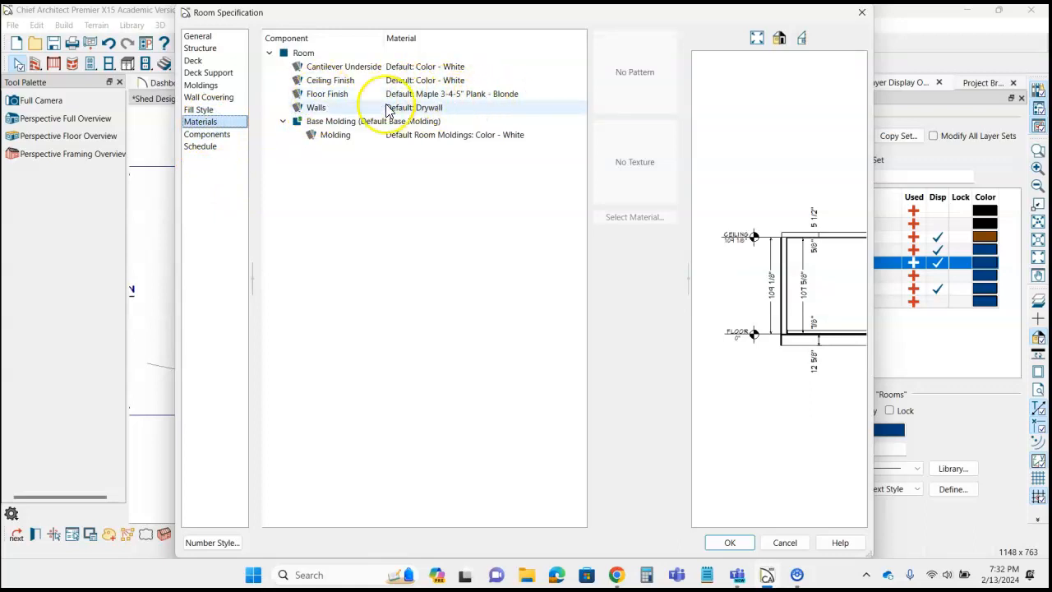
{"action": "double_click", "coordinate": [331, 97]}
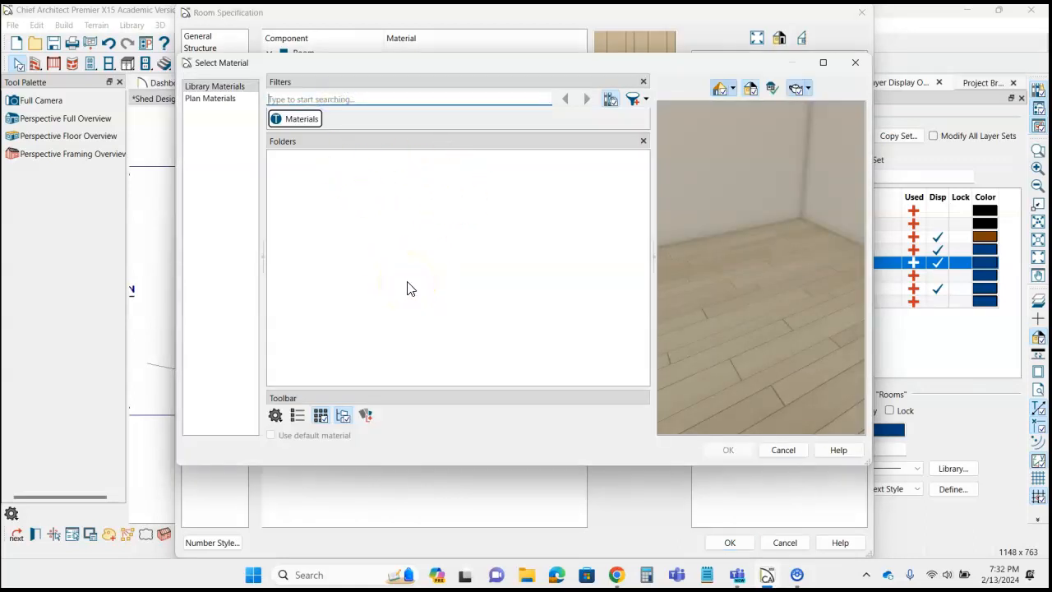
{"action": "left_click", "coordinate": [341, 253]}
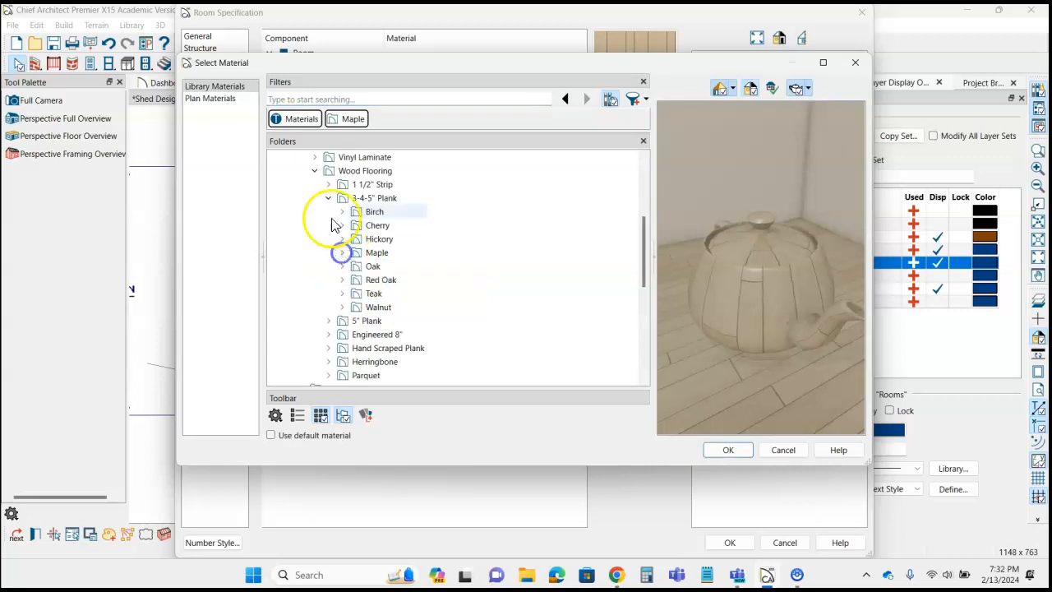
{"action": "left_click", "coordinate": [328, 199]}
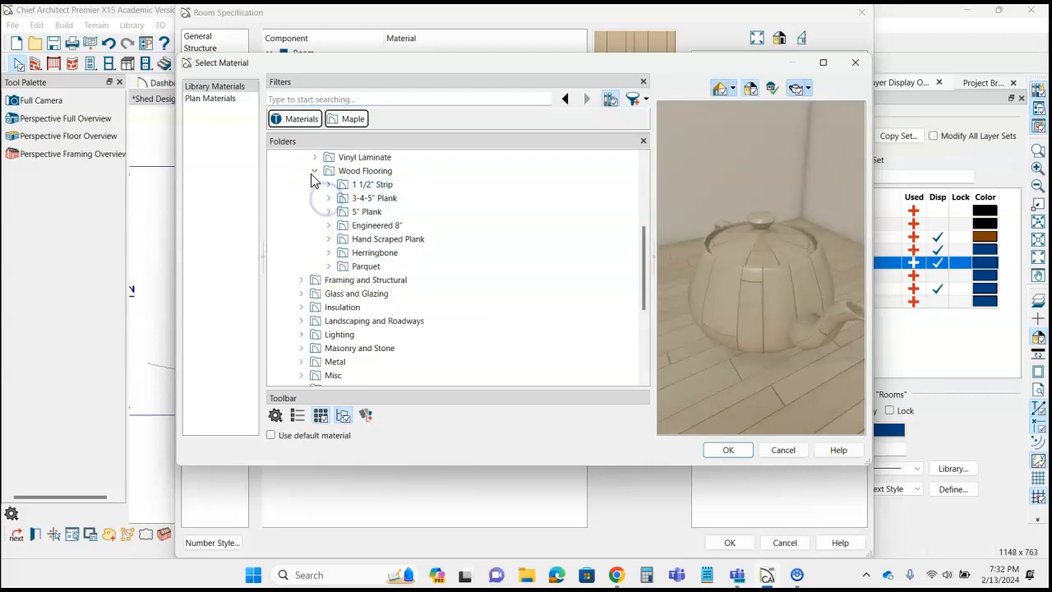
{"action": "left_click", "coordinate": [315, 172]}
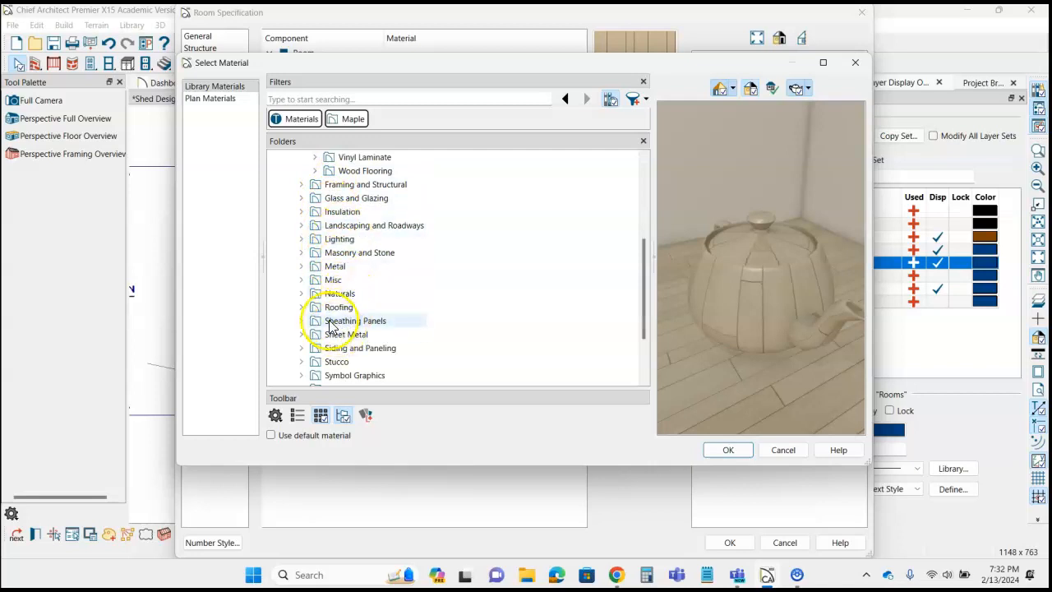
{"action": "left_click", "coordinate": [301, 321]}
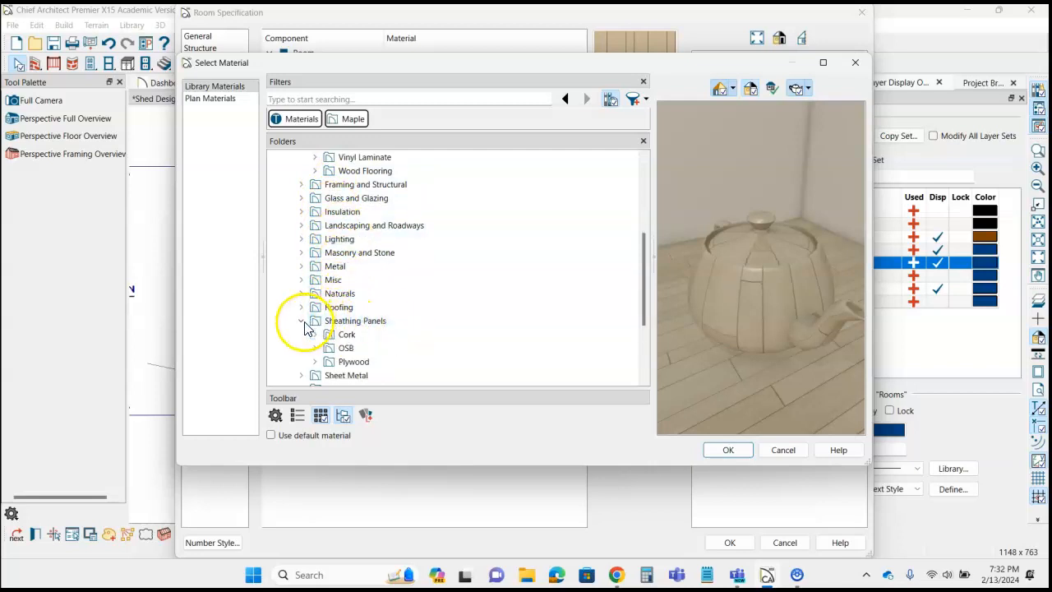
{"action": "scroll", "coordinate": [334, 323], "scroll_direction": "down", "scroll_amount": 1}
{"action": "double_click", "coordinate": [335, 323]}
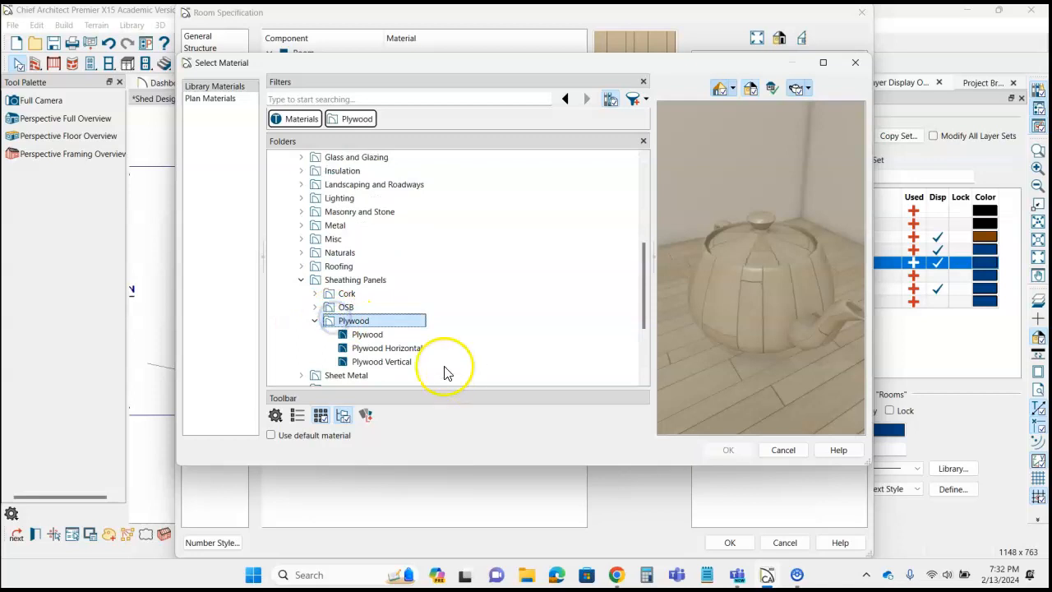
{"action": "left_click", "coordinate": [385, 334]}
{"action": "left_click", "coordinate": [728, 450]}
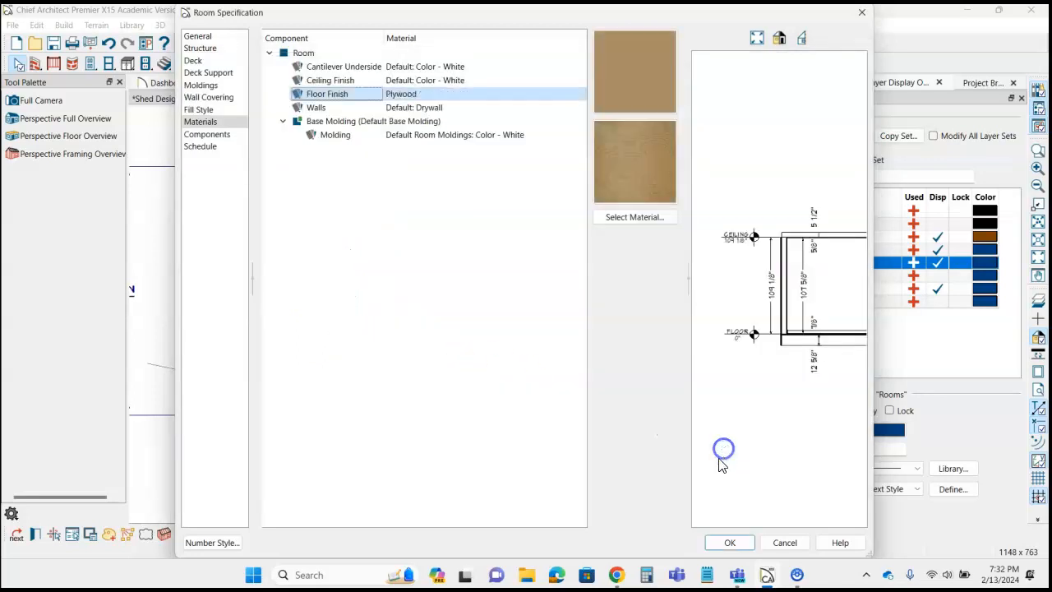
{"action": "left_click", "coordinate": [730, 543]}
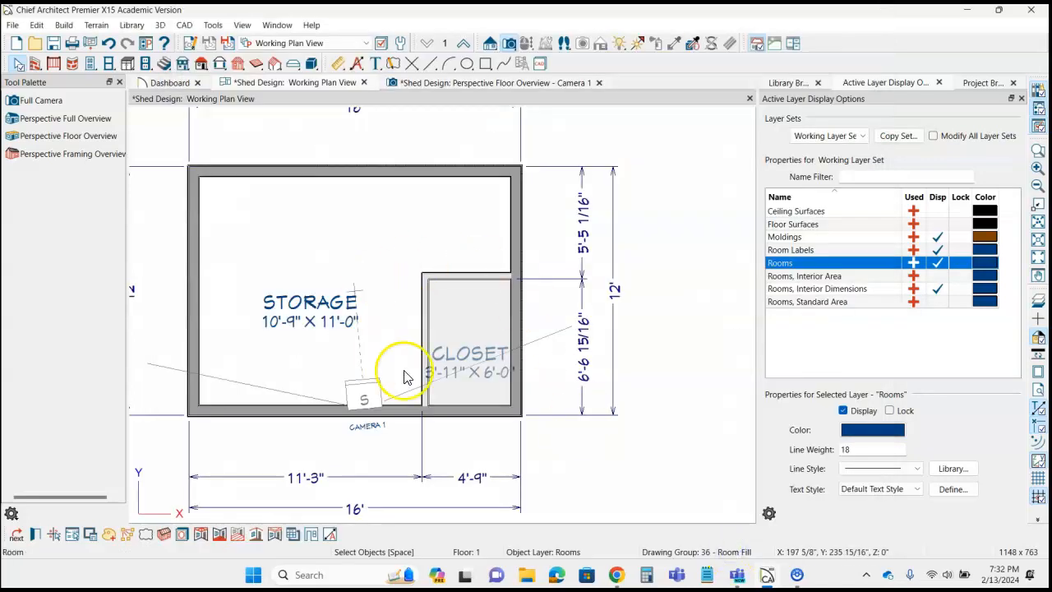
Examine the Closet's plywood floor in the Perspective Floor Overview and the Closet's two partition walls in the Working Plan View.
{"action": "left_click", "coordinate": [477, 86]}
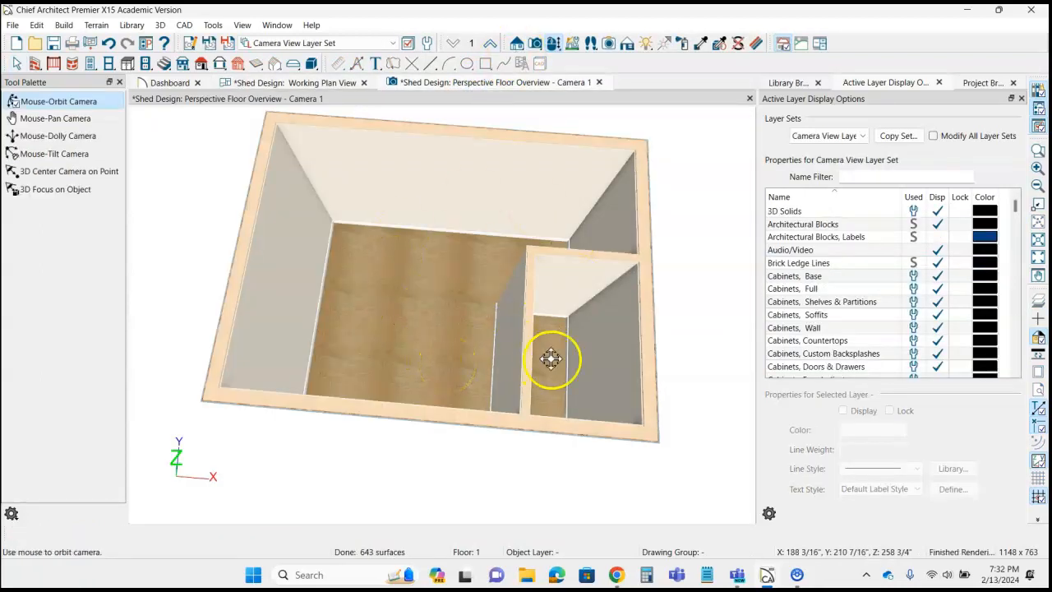
{"action": "left_click", "coordinate": [347, 85]}
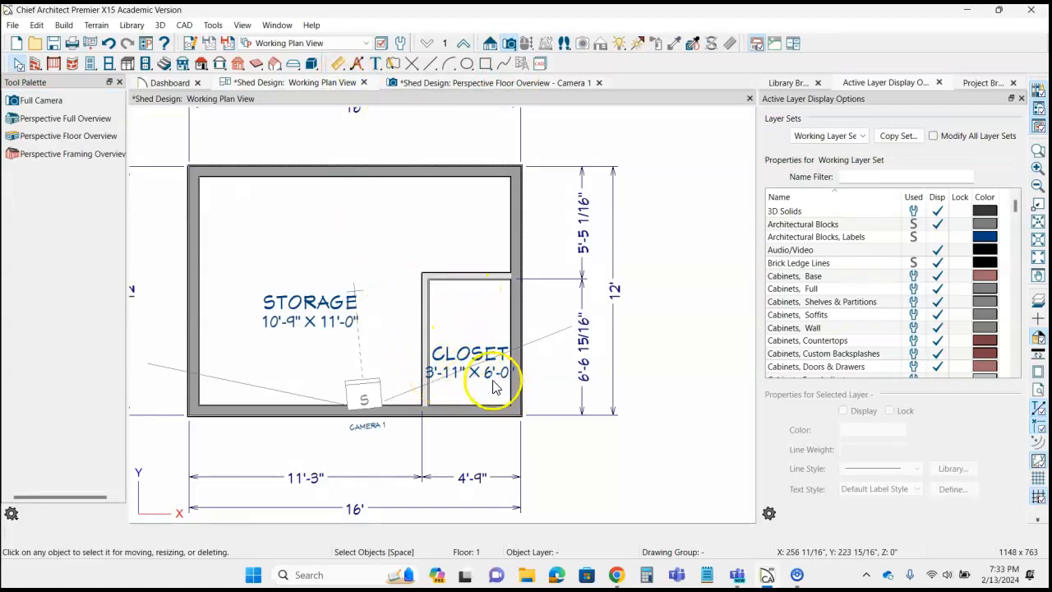
{"action": "left_click", "coordinate": [468, 279]}
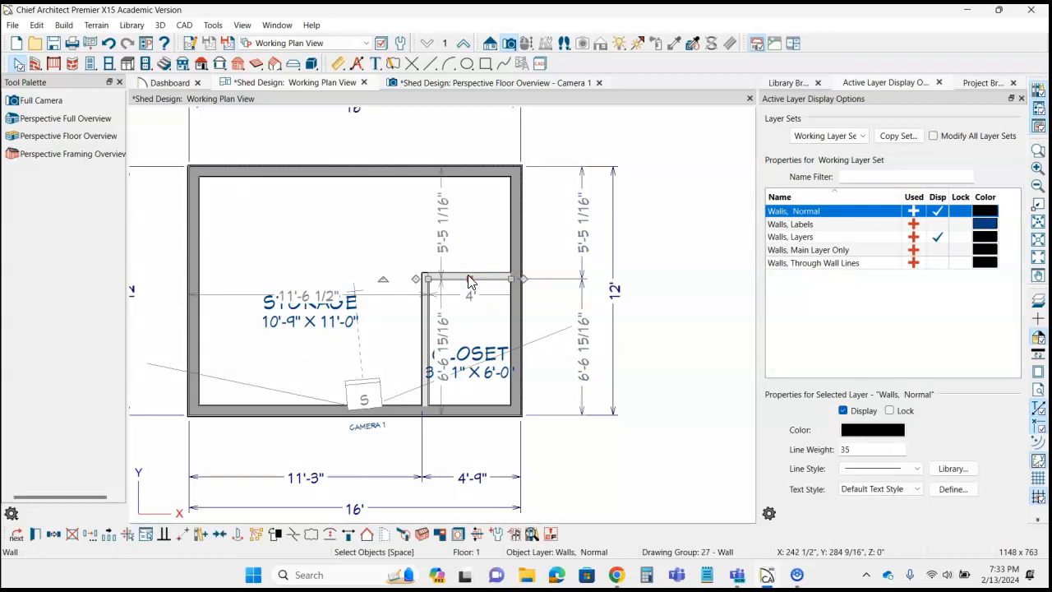
{"action": "left_click", "coordinate": [424, 359]}
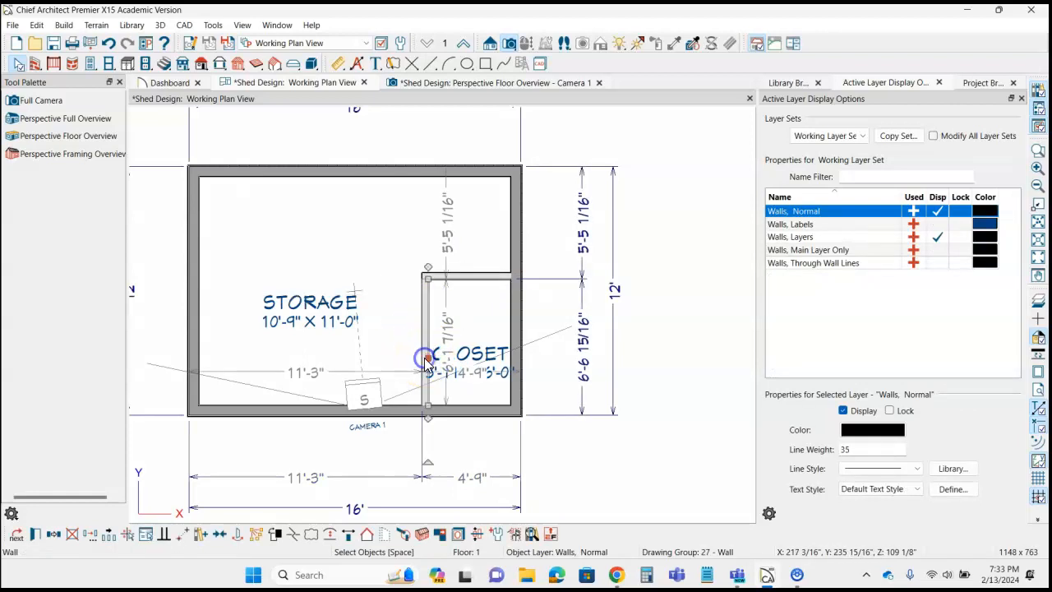
{"action": "left_click", "coordinate": [475, 280]}
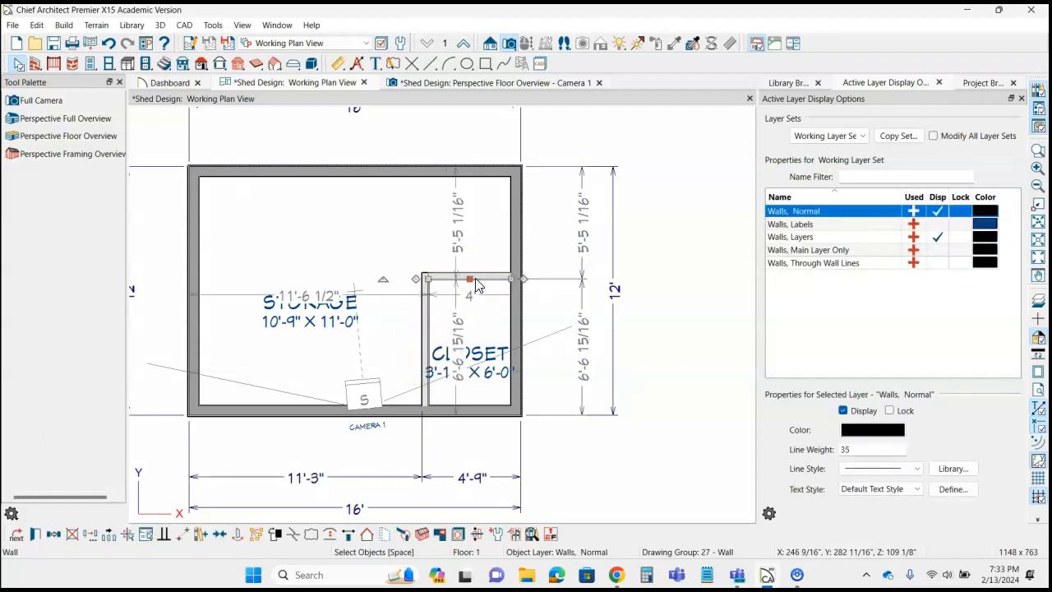
{"action": "left_click", "coordinate": [485, 279]}
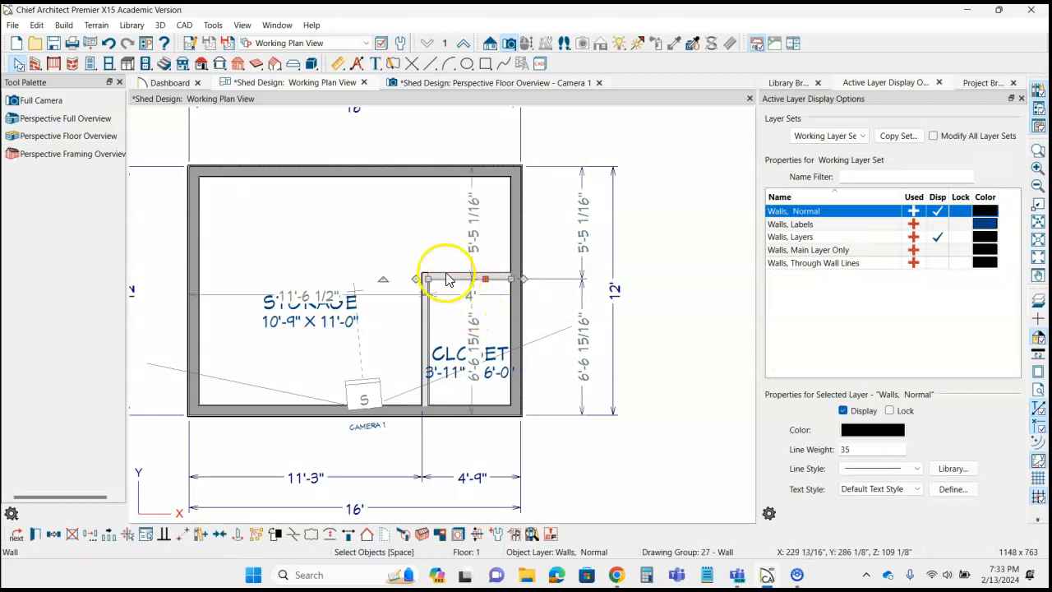
{"action": "left_click", "coordinate": [691, 237]}
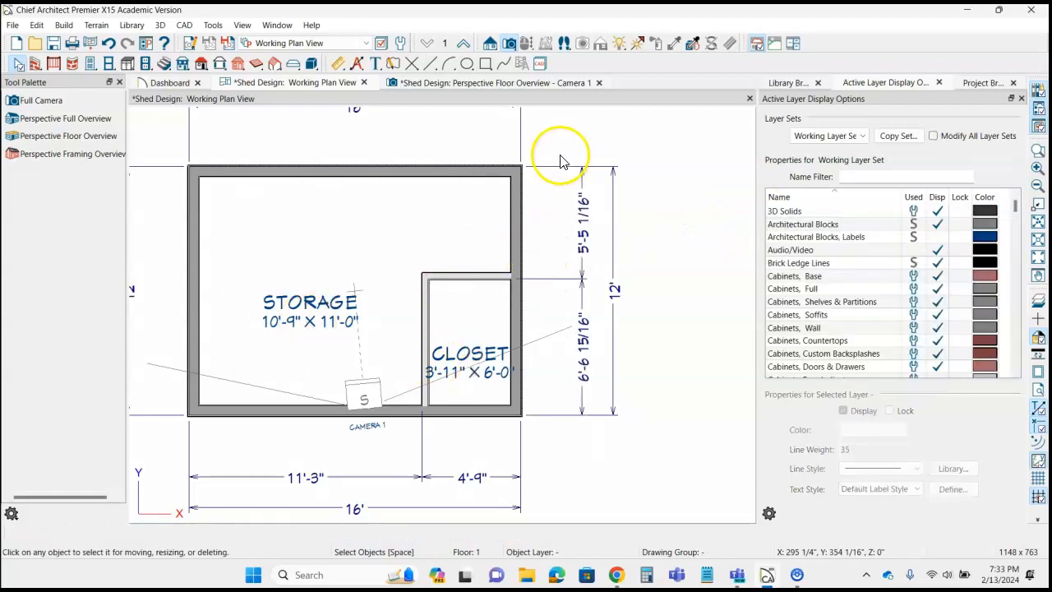
Compare the room's wall surfaces in the Perspective Floor Overview with the assignment's constraints in the browser and return to Chief Architect.
{"action": "left_click", "coordinate": [505, 82]}
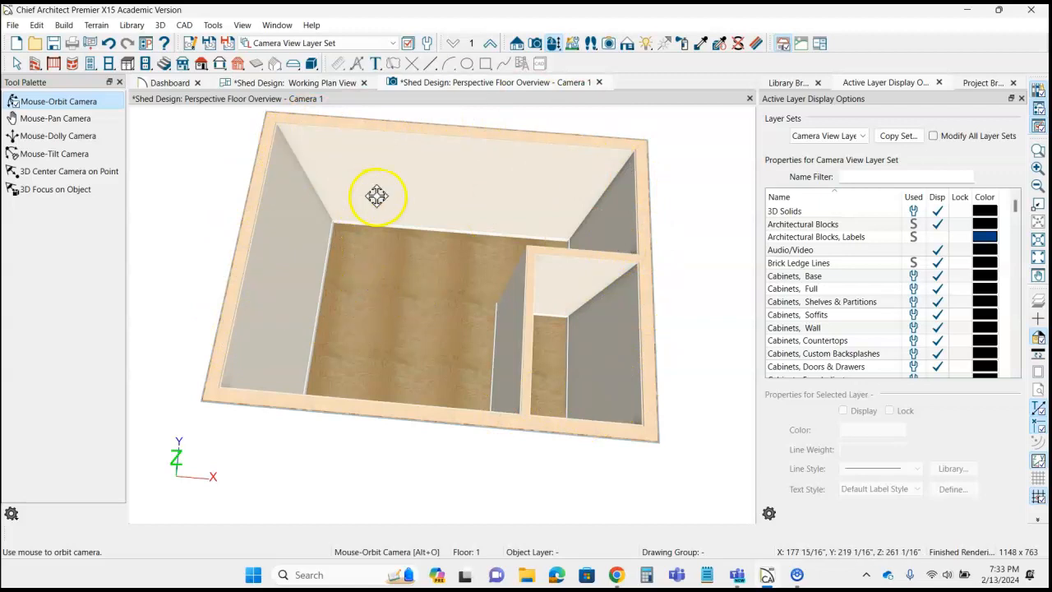
{"action": "left_click", "coordinate": [616, 575]}
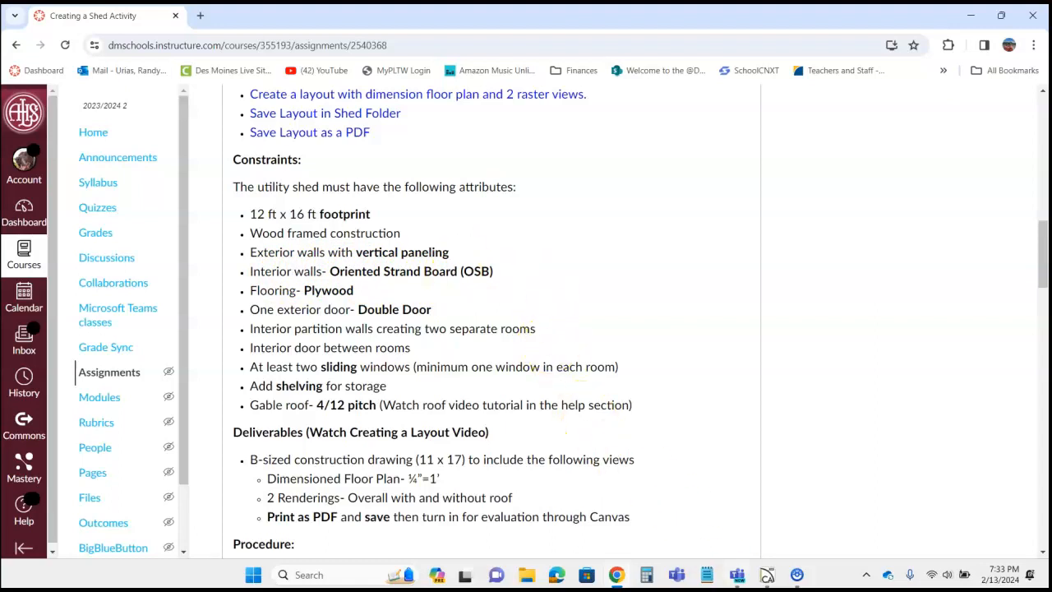
{"action": "left_click", "coordinate": [767, 574]}
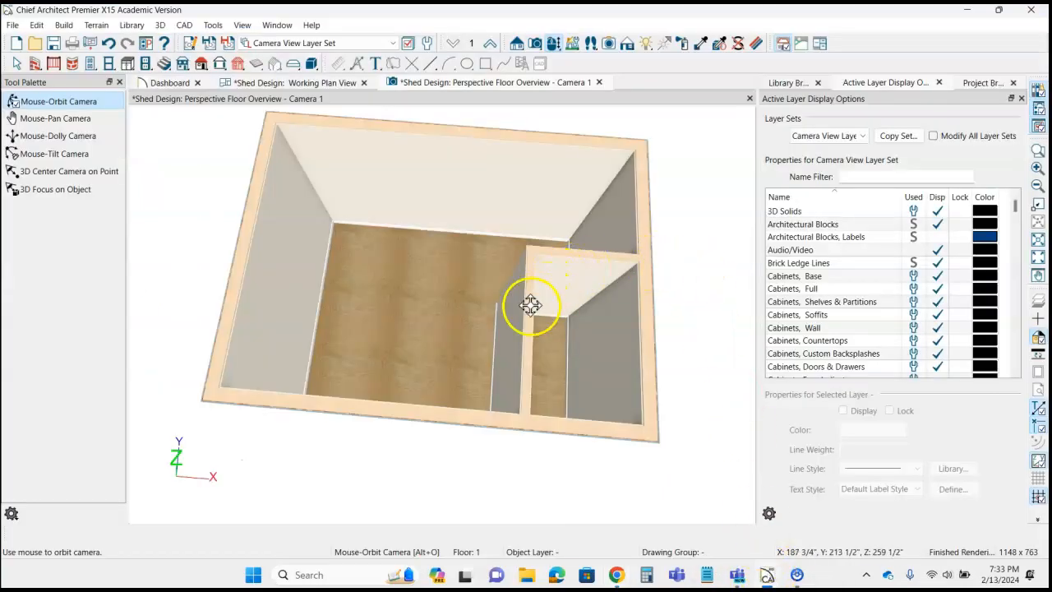
Set the interior wall surface of the Closet's 4' partition wall to the OSB material from the Sheathing Panels library and apply the wall specification.
{"action": "left_click", "coordinate": [304, 85]}
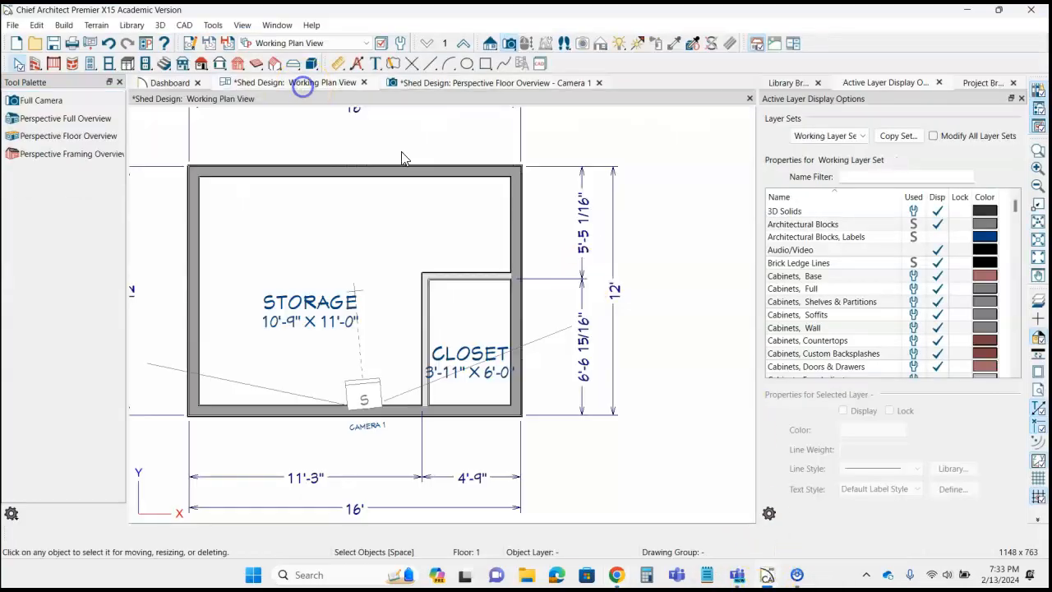
{"action": "left_click", "coordinate": [453, 280]}
{"action": "double_click", "coordinate": [453, 279]}
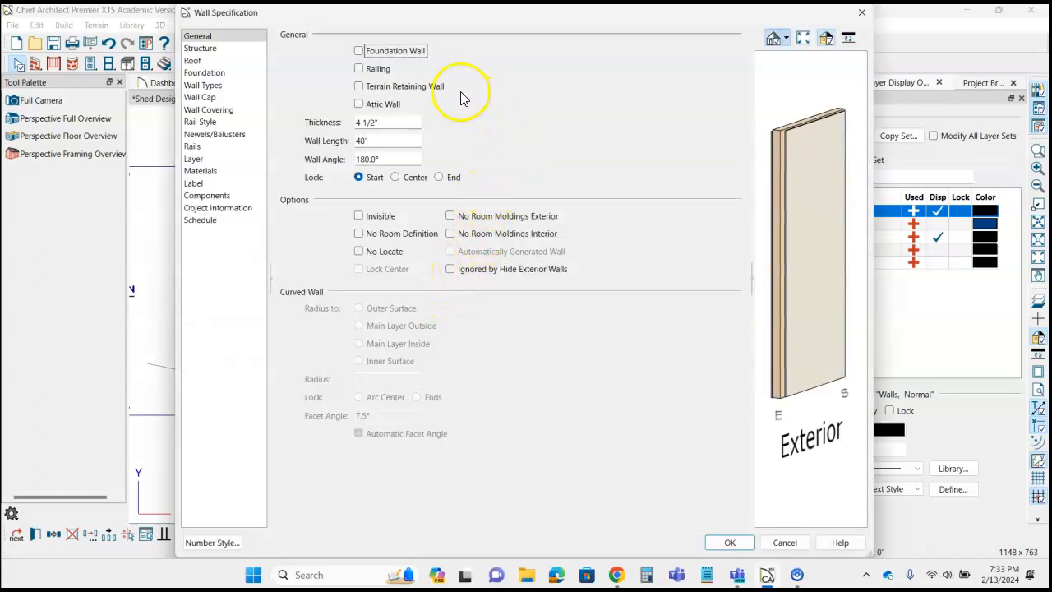
{"action": "left_click", "coordinate": [211, 174]}
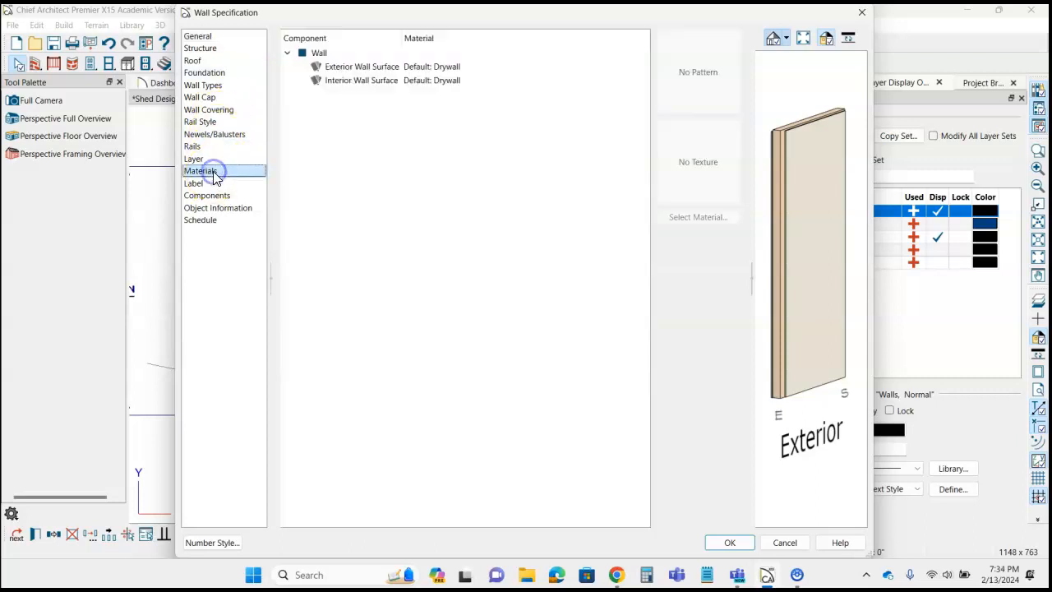
{"action": "double_click", "coordinate": [365, 84]}
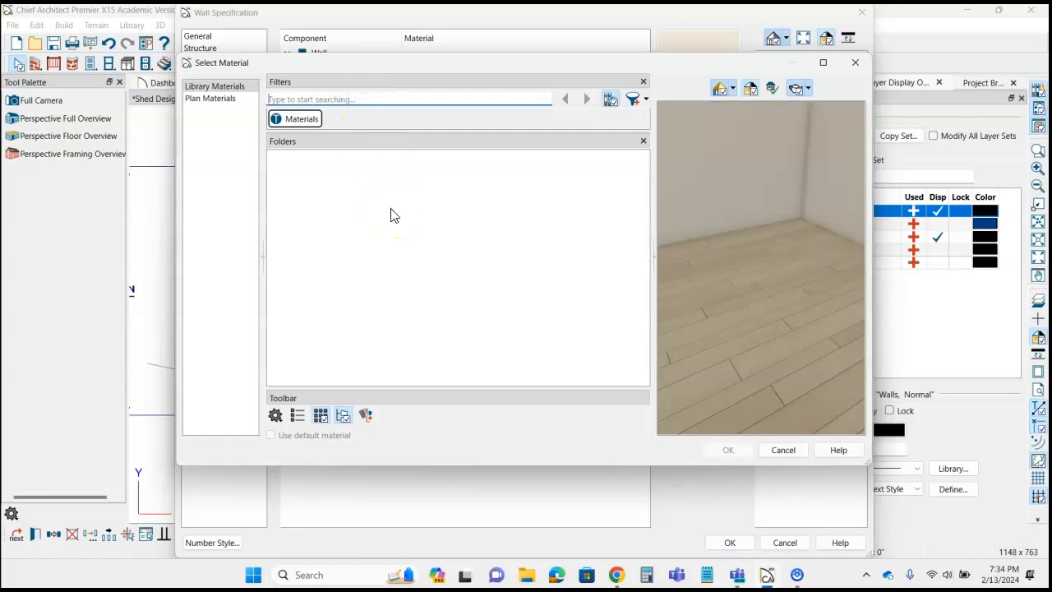
{"action": "left_click", "coordinate": [358, 267]}
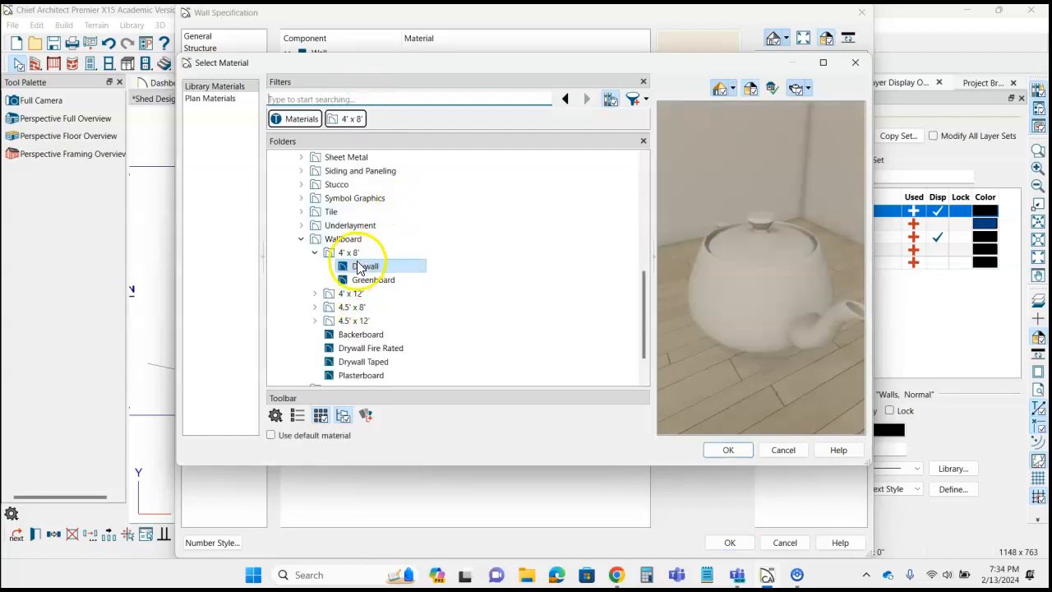
{"action": "left_click", "coordinate": [300, 239]}
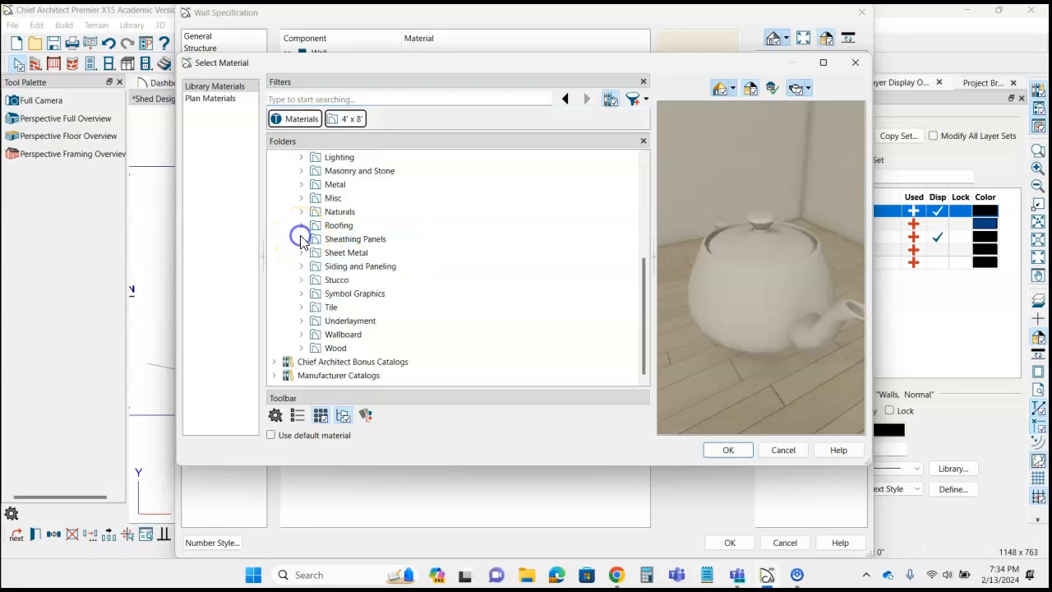
{"action": "left_click", "coordinate": [302, 239]}
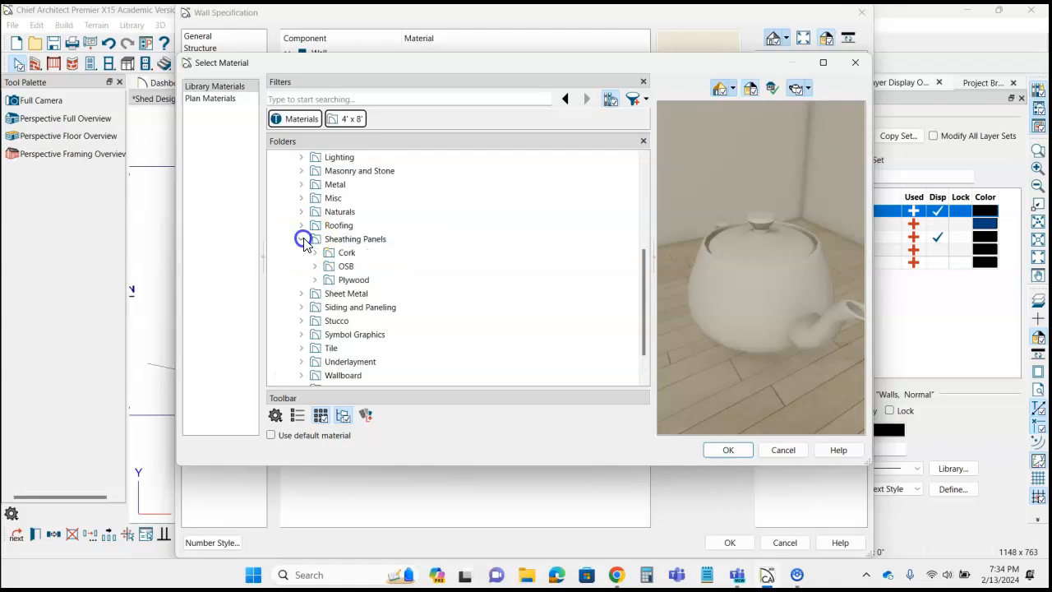
{"action": "left_click", "coordinate": [342, 267]}
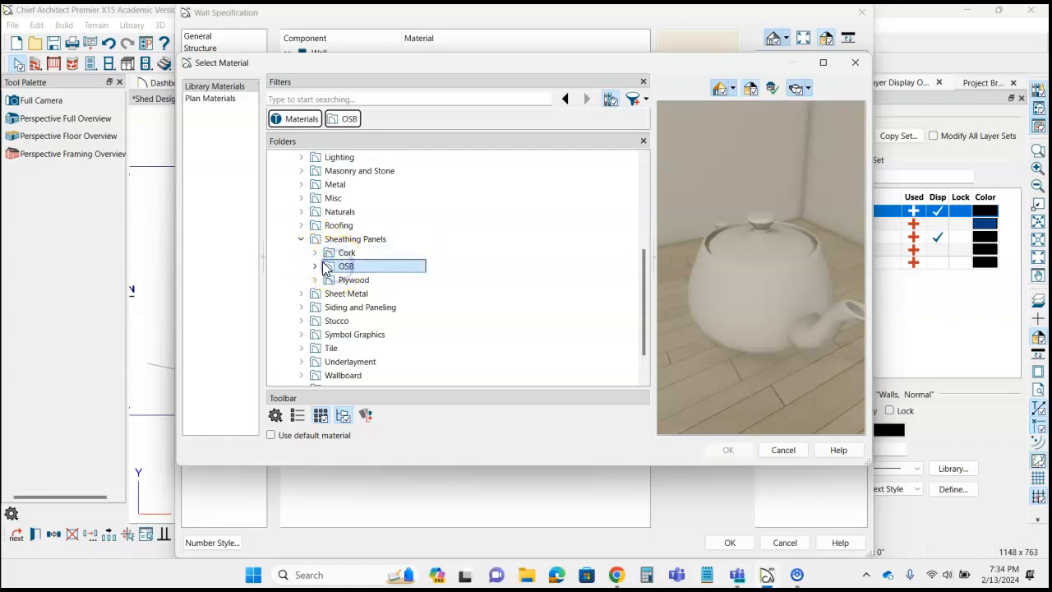
{"action": "left_click", "coordinate": [315, 265]}
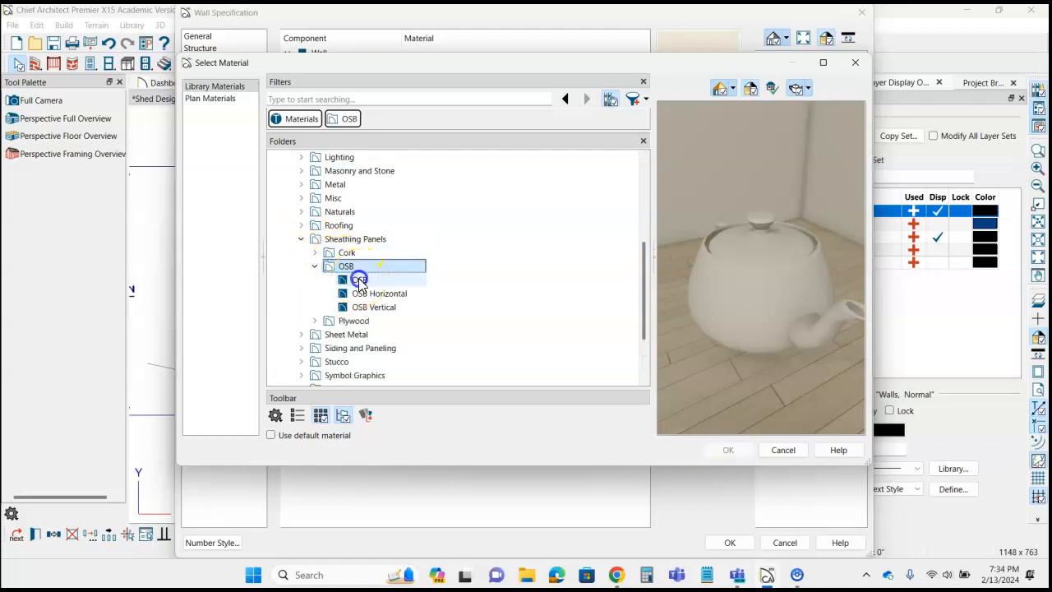
{"action": "left_click", "coordinate": [359, 280]}
{"action": "left_click", "coordinate": [728, 449]}
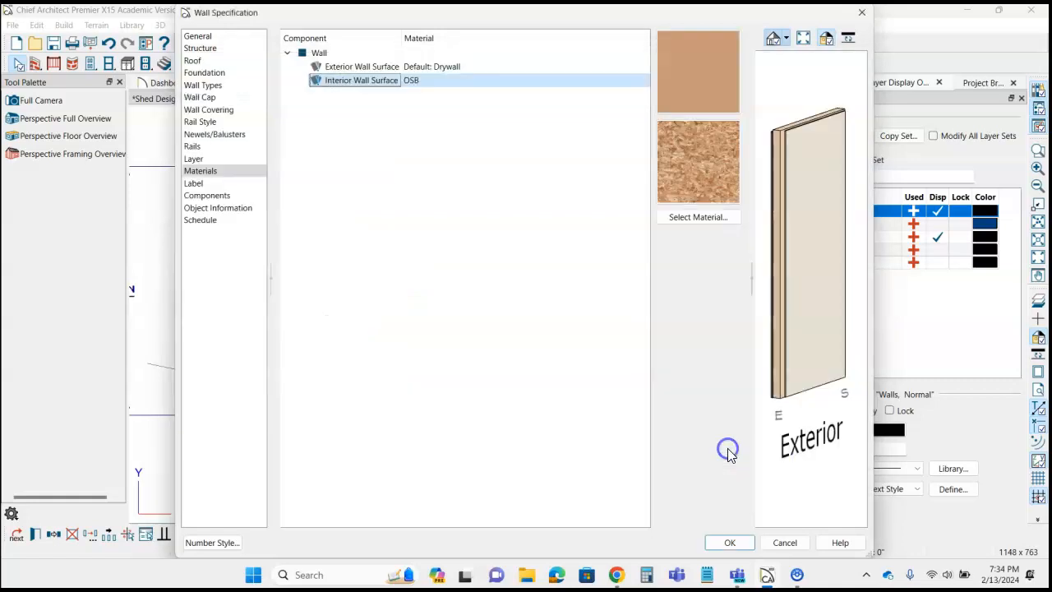
{"action": "left_click", "coordinate": [726, 543]}
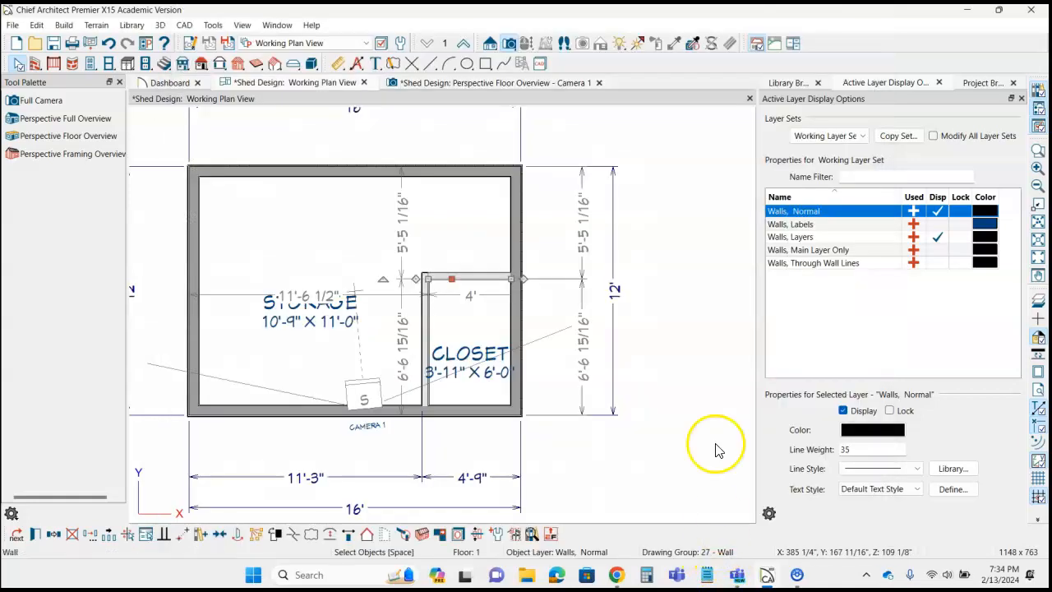
Inspect the OSB partition surface from several sides in the Perspective Floor Overview.
{"action": "left_click", "coordinate": [555, 89]}
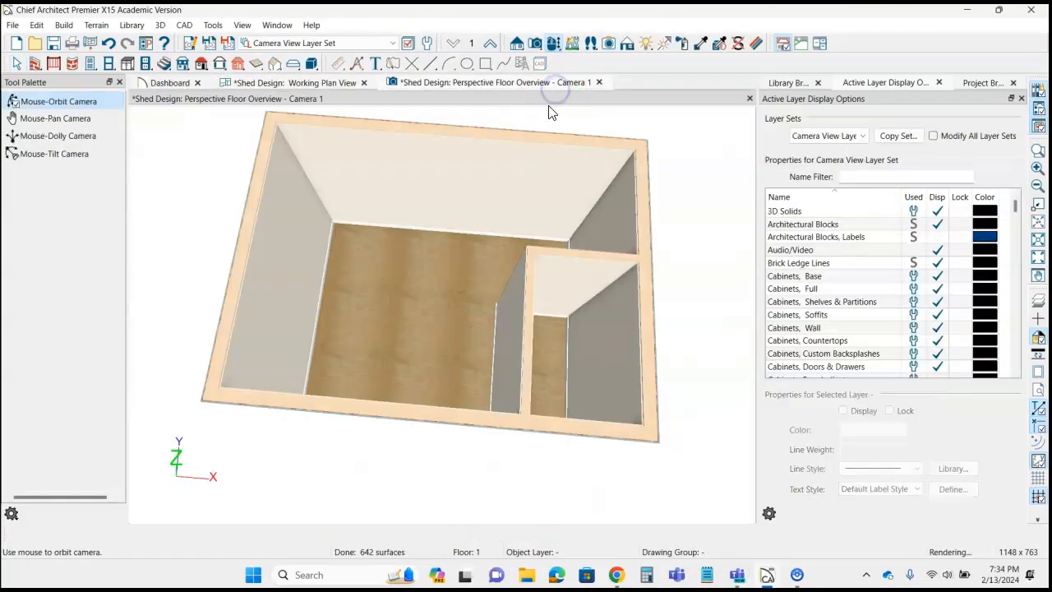
{"action": "left_click_drag", "start_coordinate": [596, 312], "coordinate": [234, 297]}
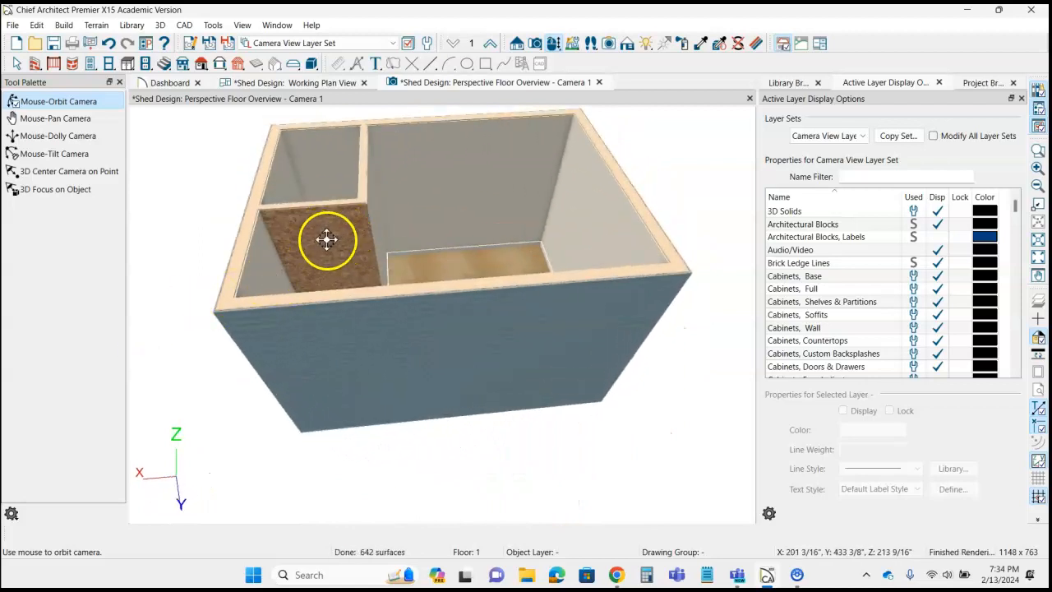
{"action": "left_click_drag", "start_coordinate": [372, 265], "coordinate": [432, 300]}
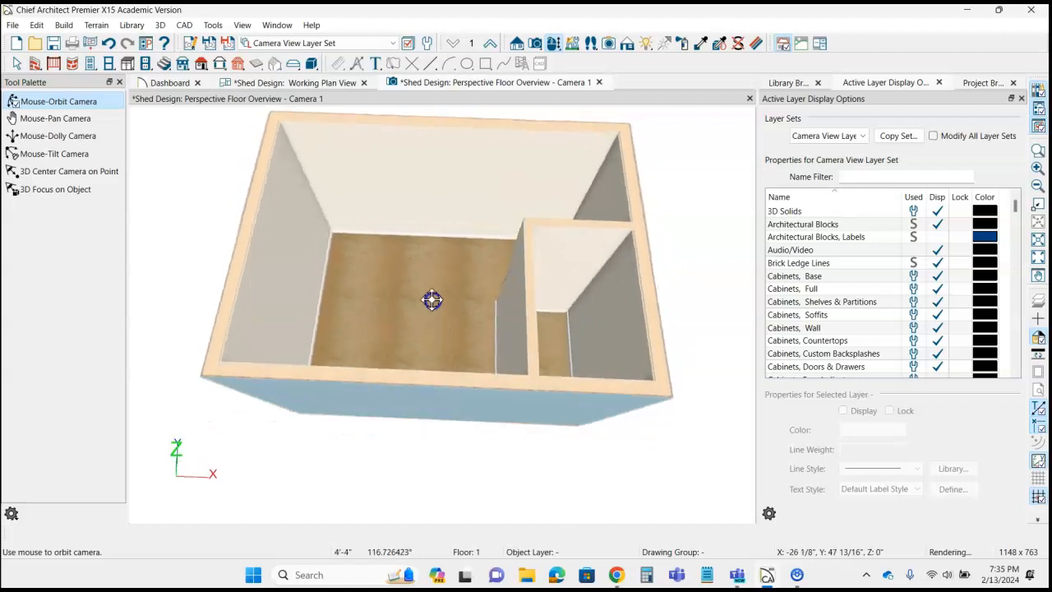
Create a Perspective Full Overview of the shed and examine its roof and exterior walls from several sides.
{"action": "left_click", "coordinate": [535, 46]}
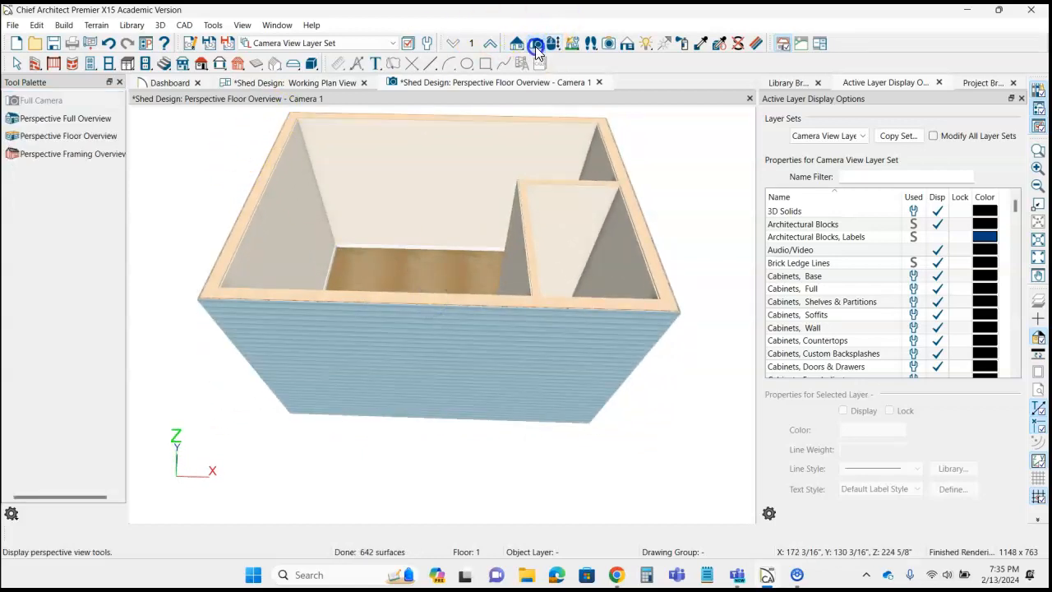
{"action": "left_click", "coordinate": [84, 118]}
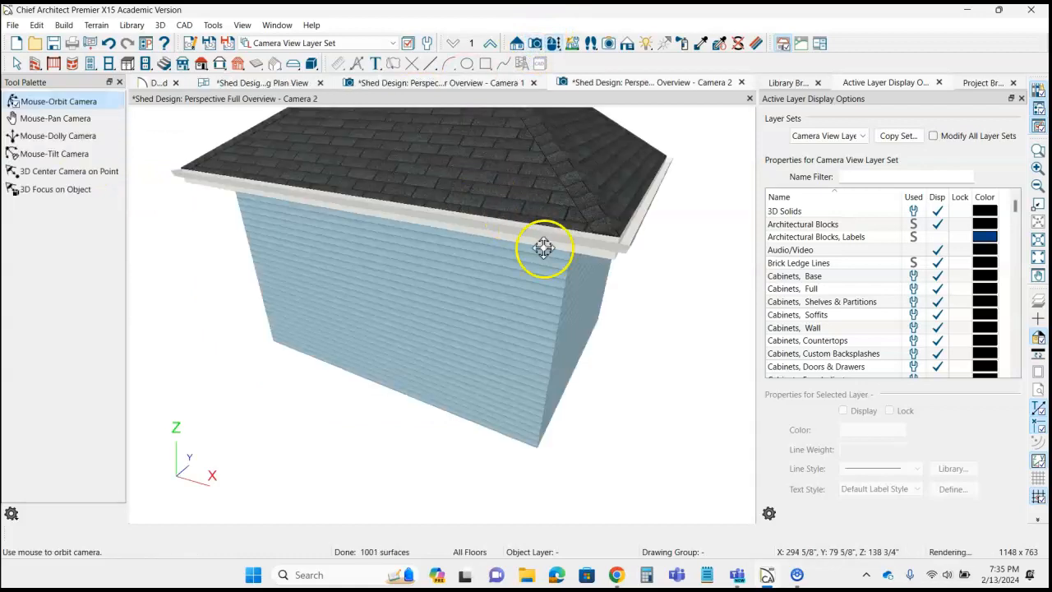
{"action": "left_click_drag", "start_coordinate": [570, 227], "coordinate": [461, 179]}
{"action": "scroll", "coordinate": [411, 241], "scroll_direction": "up", "scroll_amount": 3}
{"action": "scroll", "coordinate": [410, 239], "scroll_direction": "down", "scroll_amount": 5}
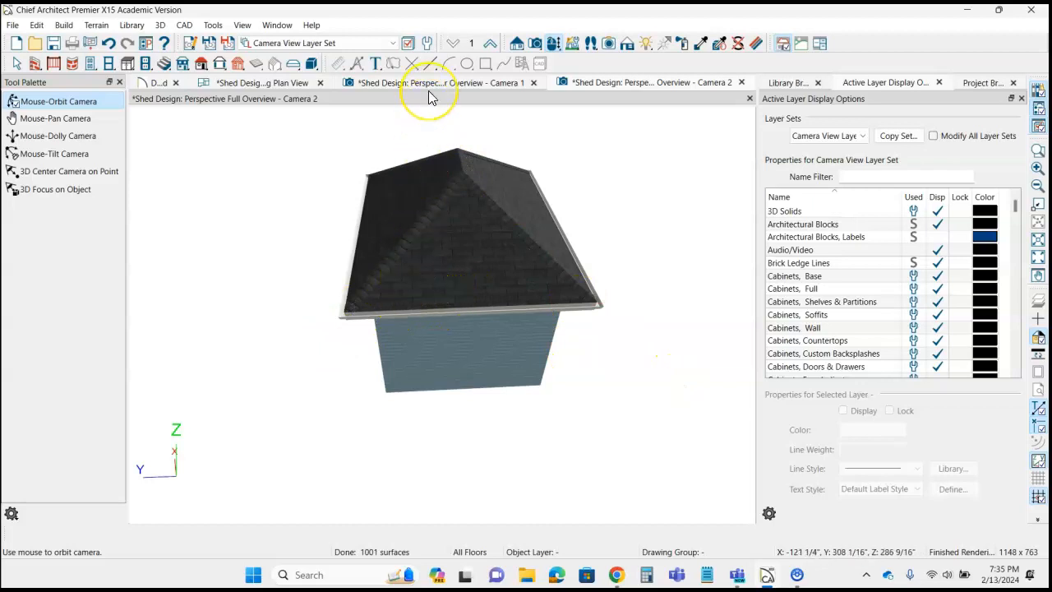
{"action": "left_click_drag", "start_coordinate": [411, 141], "coordinate": [382, 175]}
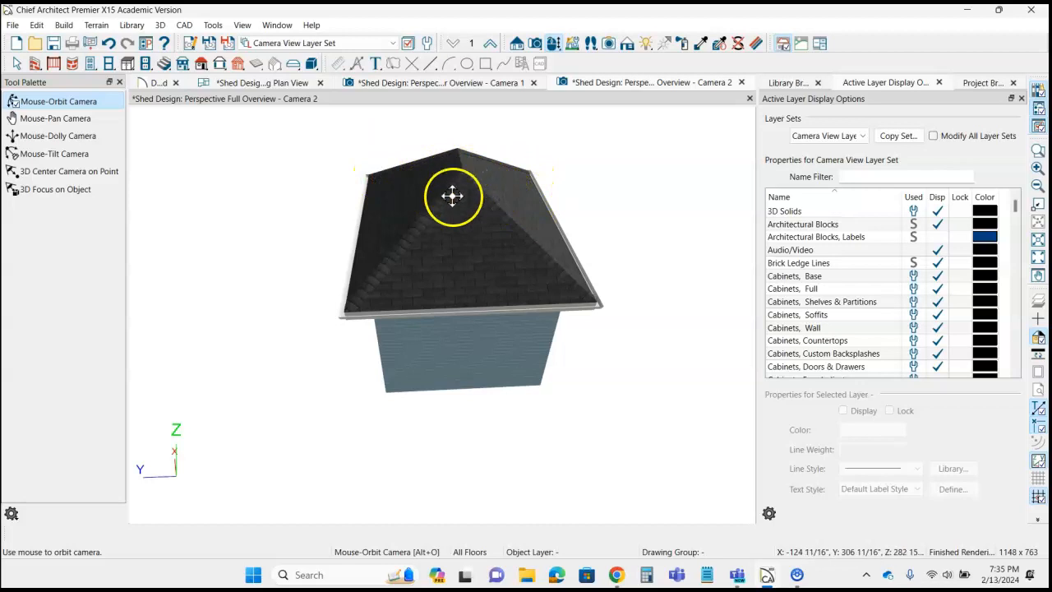
{"action": "left_click_drag", "start_coordinate": [551, 258], "coordinate": [481, 258]}
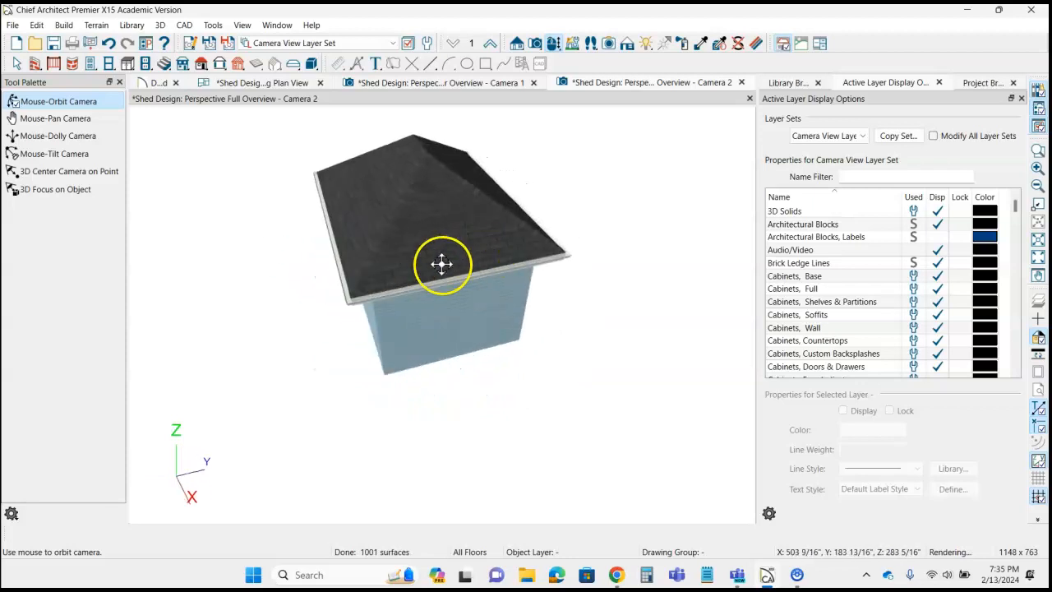
In the plan view, set both 12' exterior end walls to Full Gable Wall and exclude the automatic end truss above.
{"action": "left_click", "coordinate": [266, 84]}
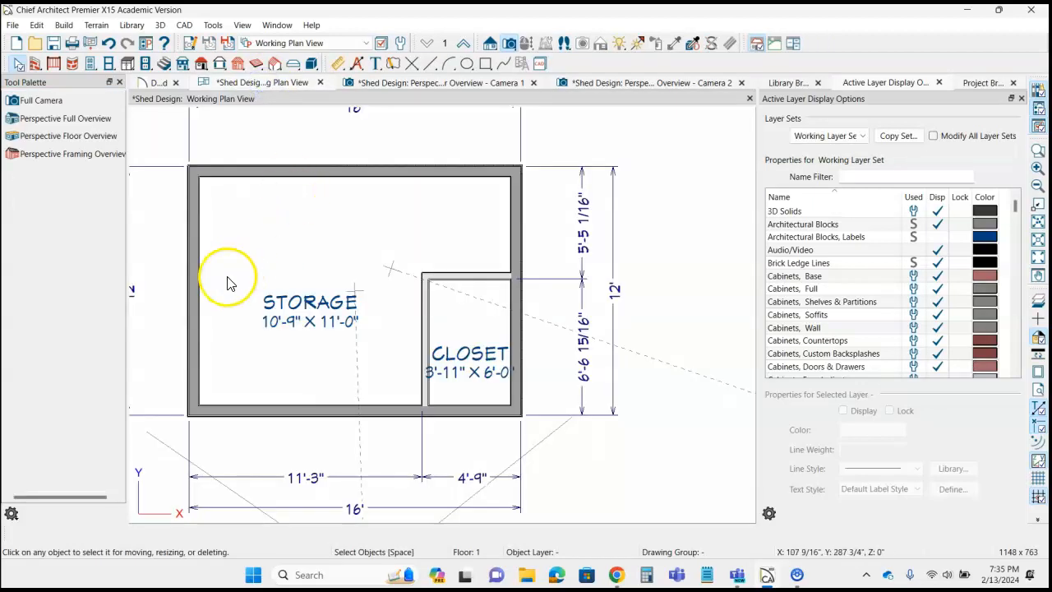
{"action": "left_click", "coordinate": [194, 320]}
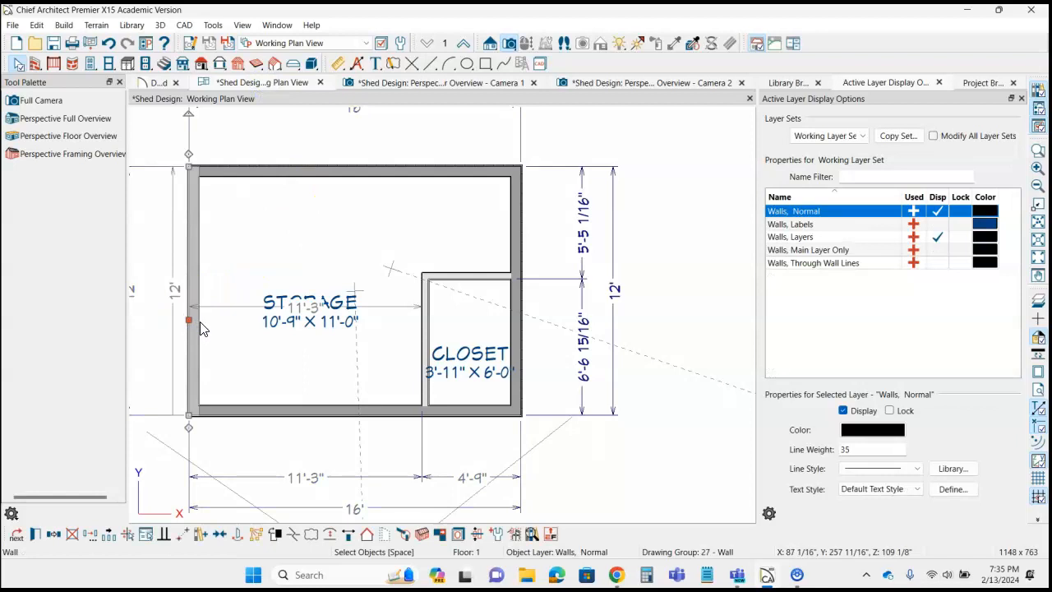
{"action": "left_click", "coordinate": [516, 257], "text": "shift"}
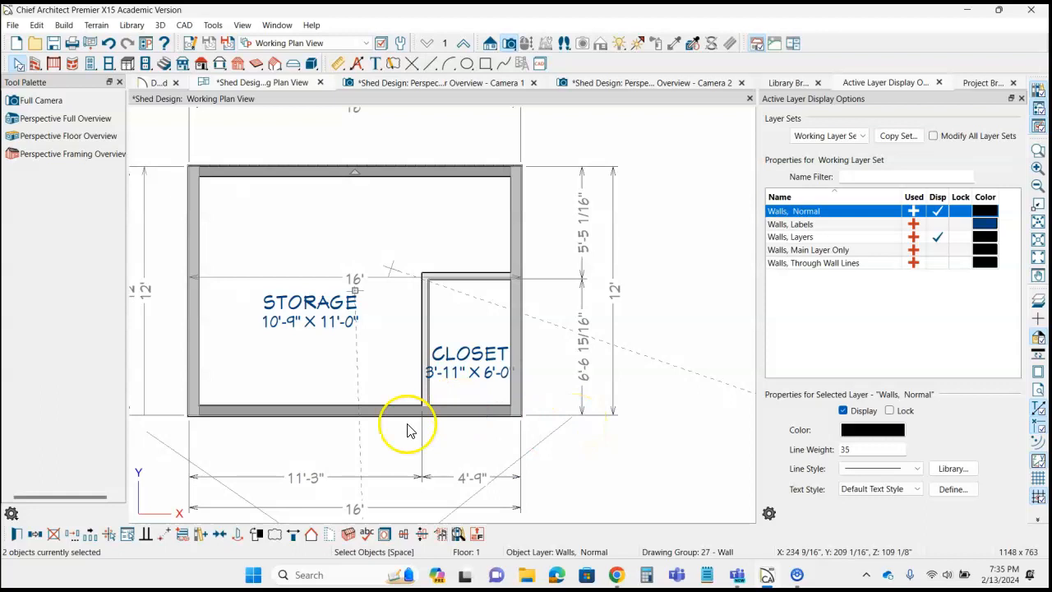
{"action": "left_click", "coordinate": [16, 536]}
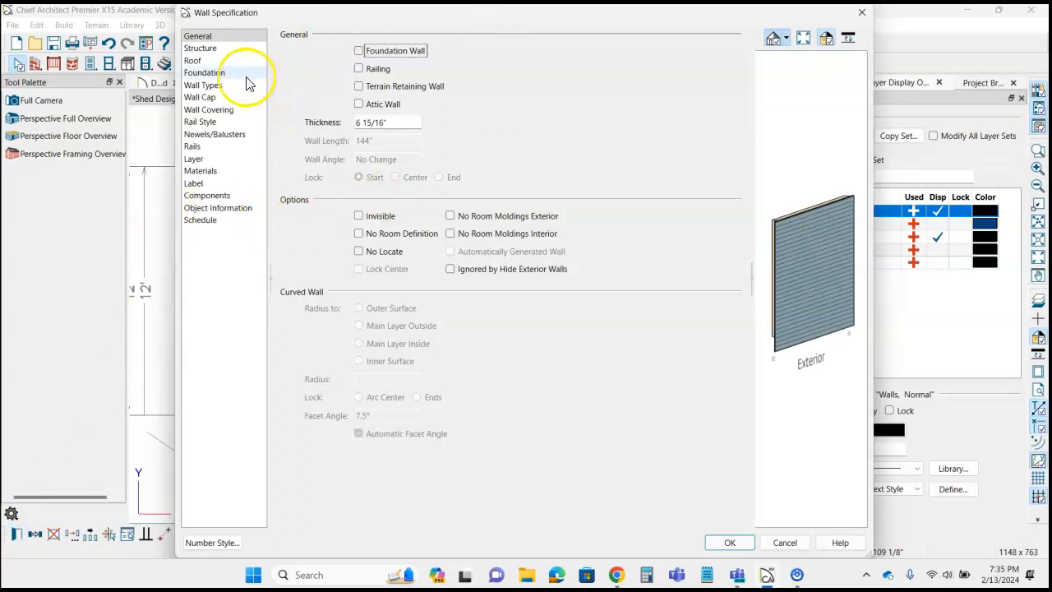
{"action": "left_click", "coordinate": [196, 62]}
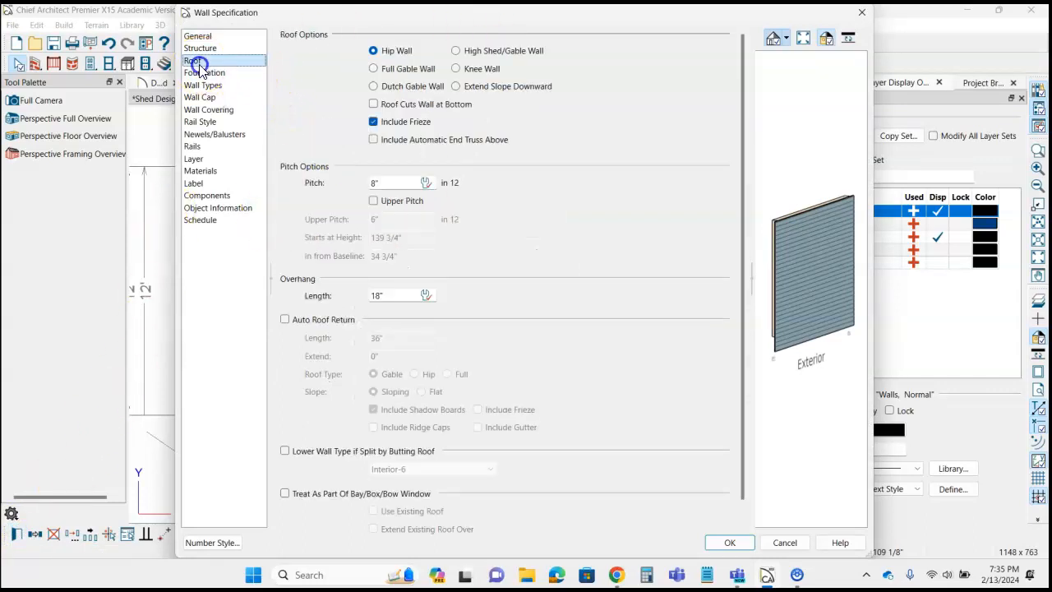
{"action": "left_click", "coordinate": [374, 70]}
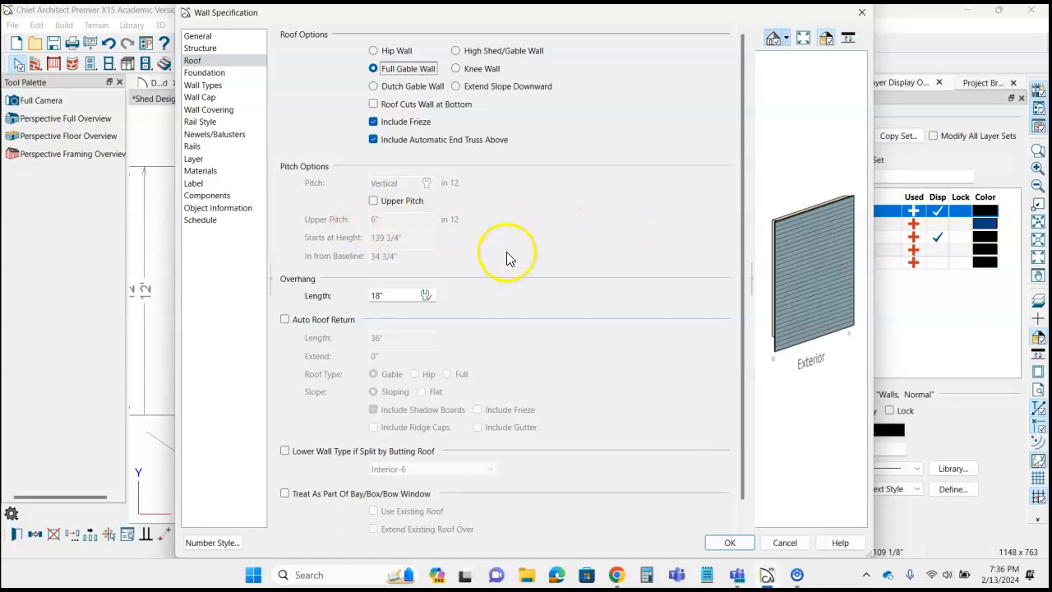
{"action": "left_click", "coordinate": [510, 139]}
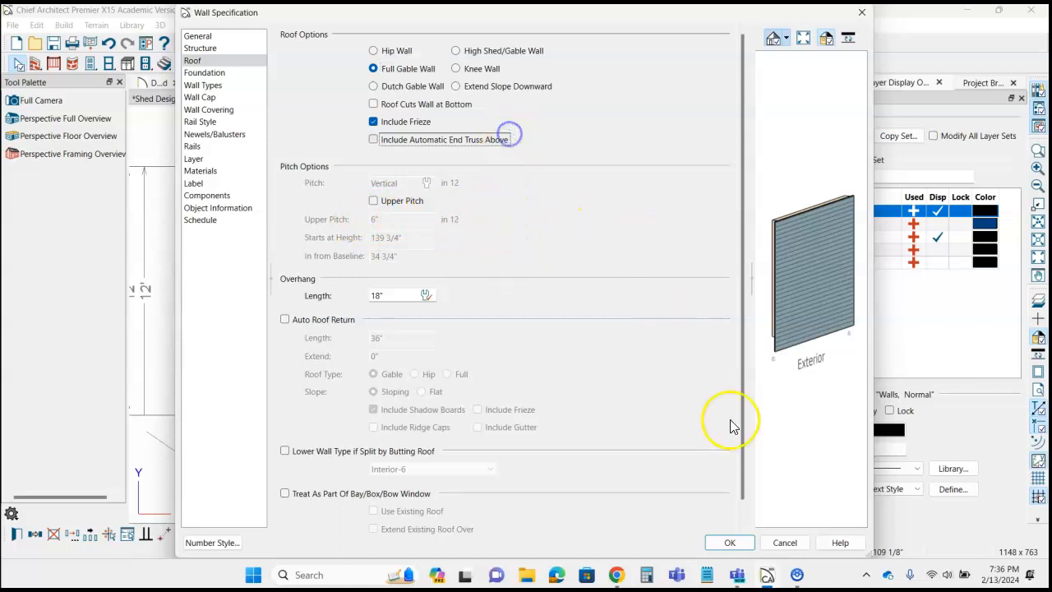
{"action": "left_click", "coordinate": [729, 543]}
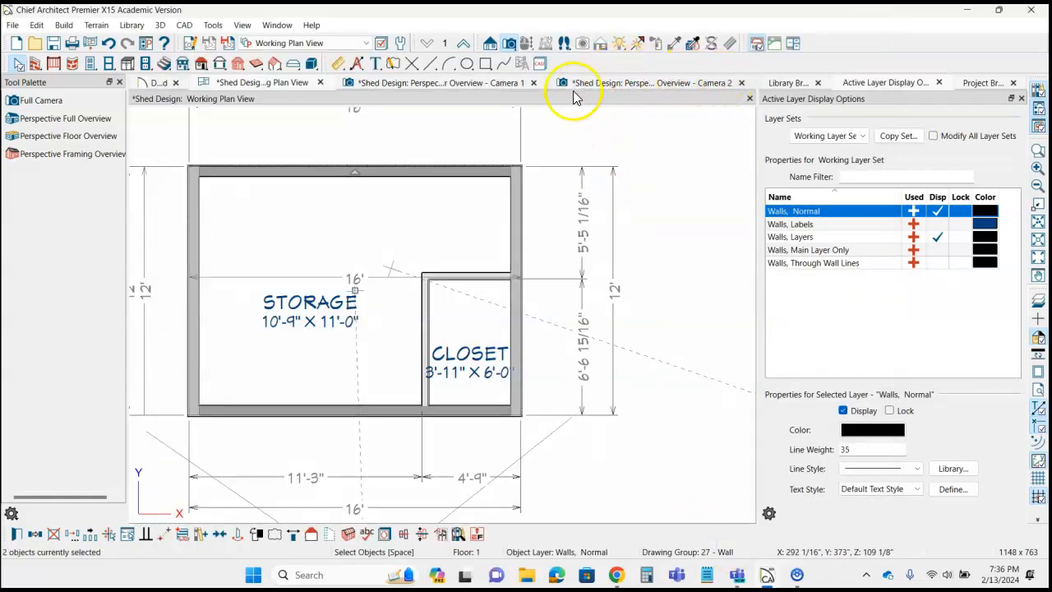
Examine the shed's gable roof from another side in the Perspective Full Overview.
{"action": "left_click", "coordinate": [449, 83]}
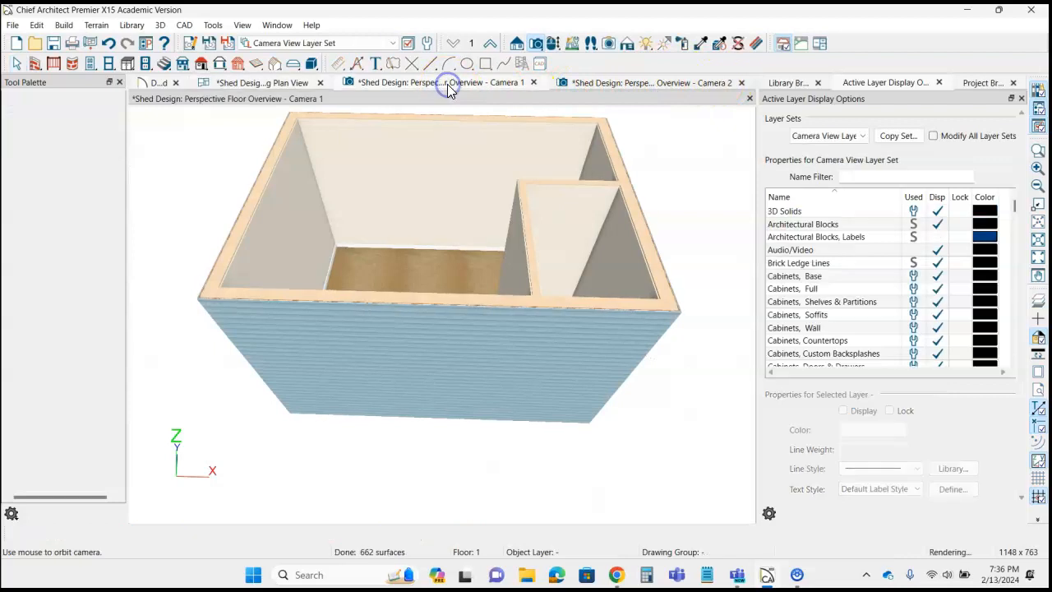
{"action": "left_click", "coordinate": [619, 85]}
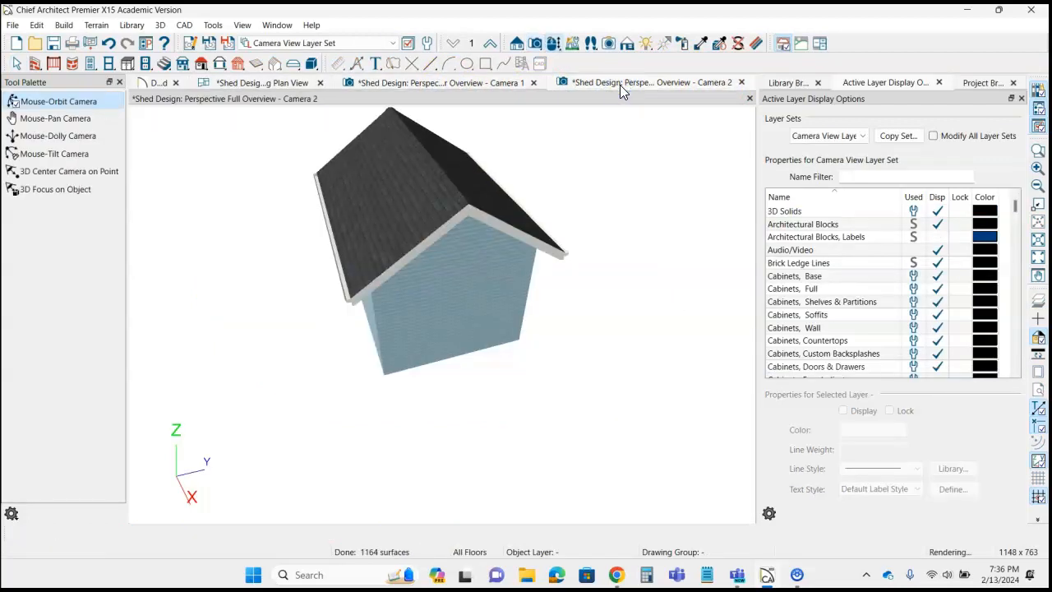
{"action": "left_click_drag", "start_coordinate": [476, 336], "coordinate": [428, 288]}
{"action": "left_click", "coordinate": [274, 81]}
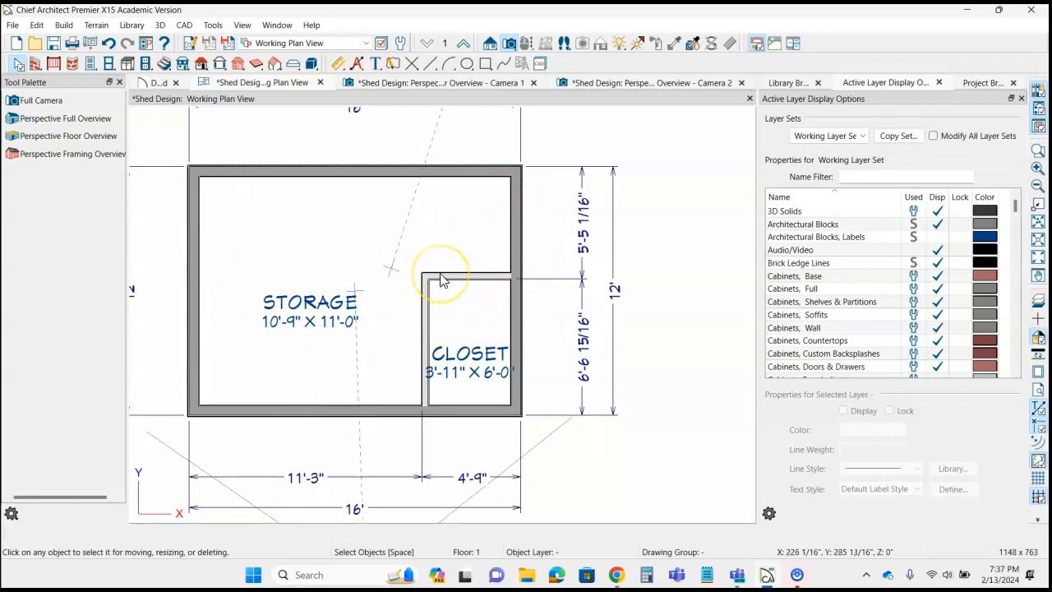
{"action": "left_click", "coordinate": [514, 274]}
{"action": "double_click", "coordinate": [516, 277]}
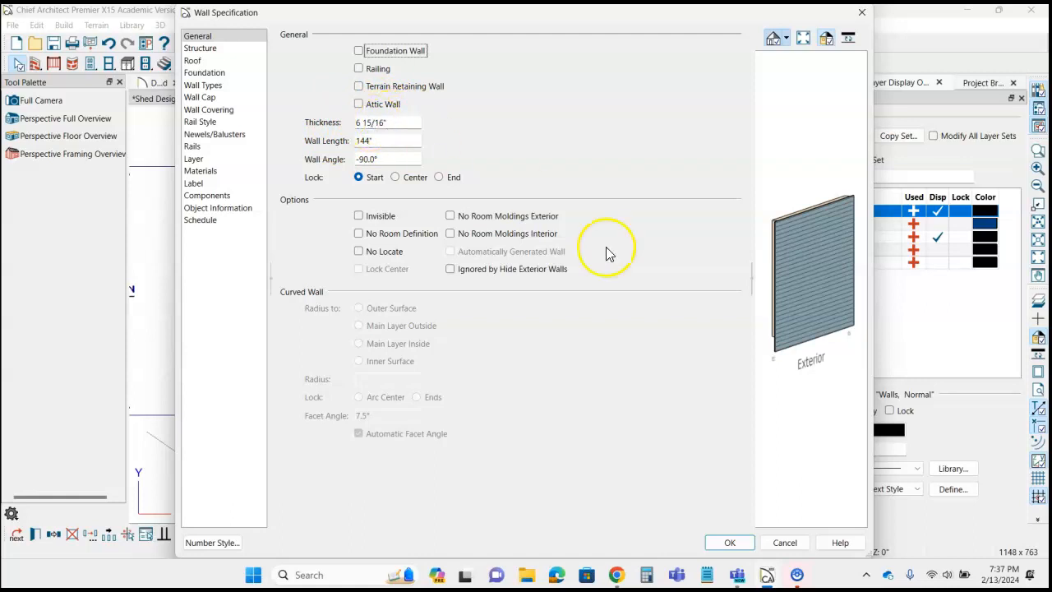
{"action": "left_click", "coordinate": [775, 542]}
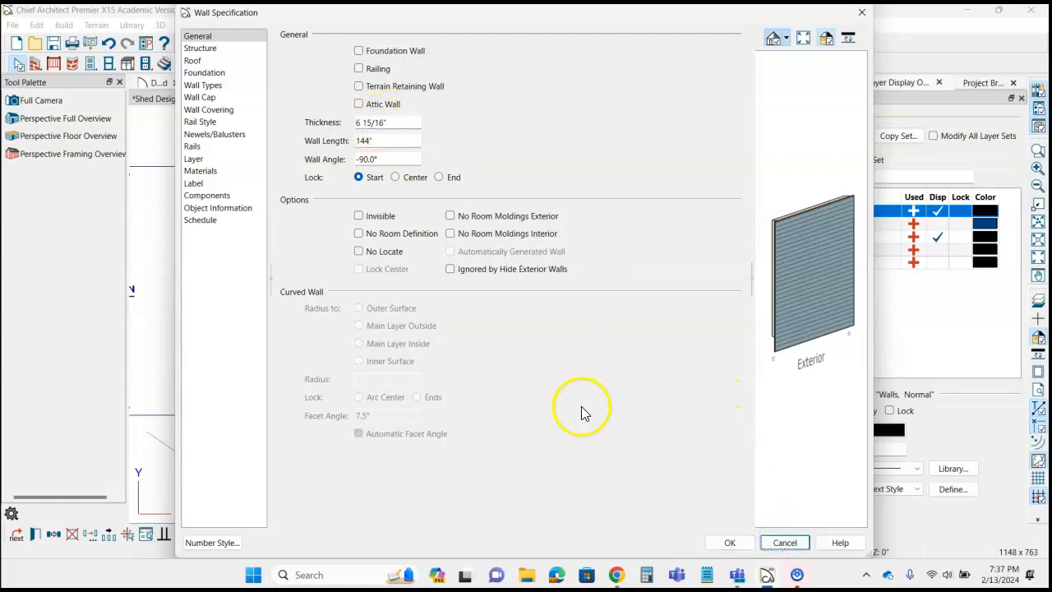
{"action": "left_click", "coordinate": [780, 542]}
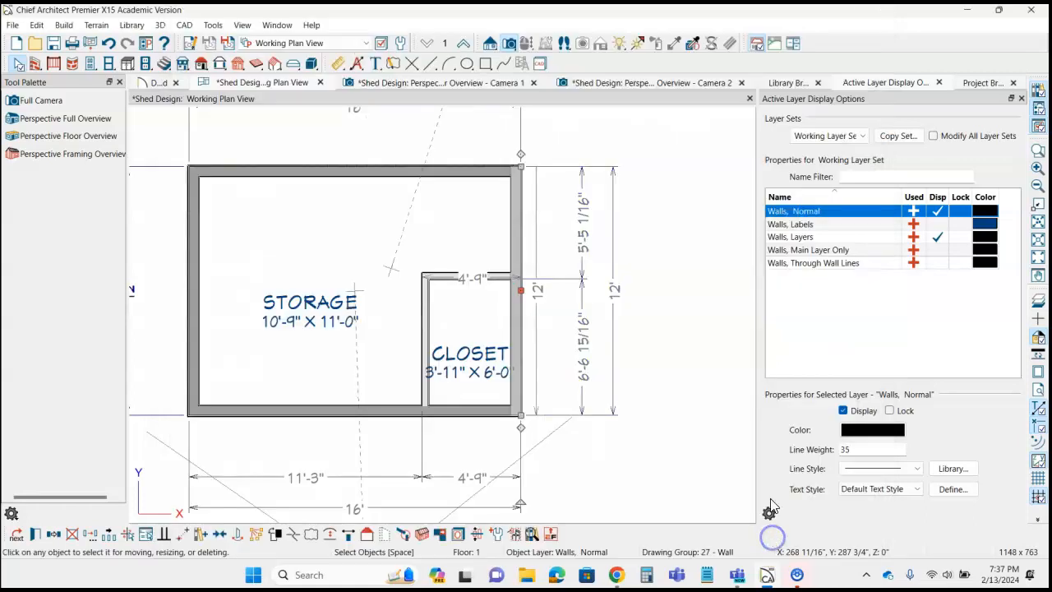